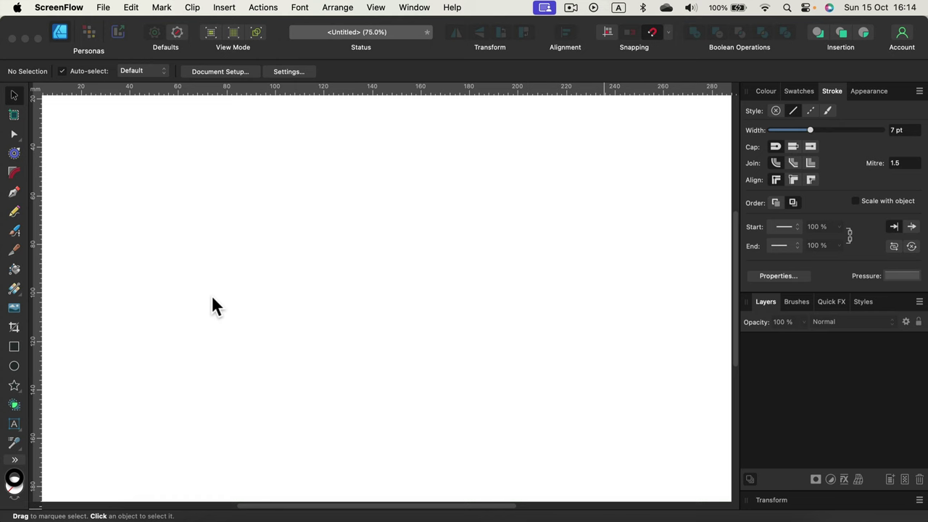
- Draw a black-outlined square on the left of the page with the Rectangle Tool
click(14, 346)
drag(149, 186, 253, 290)
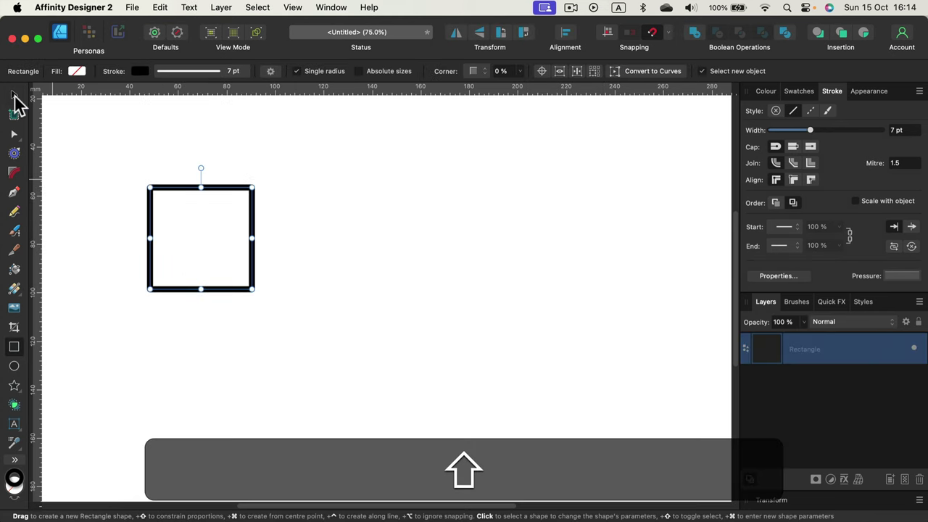
click(15, 95)
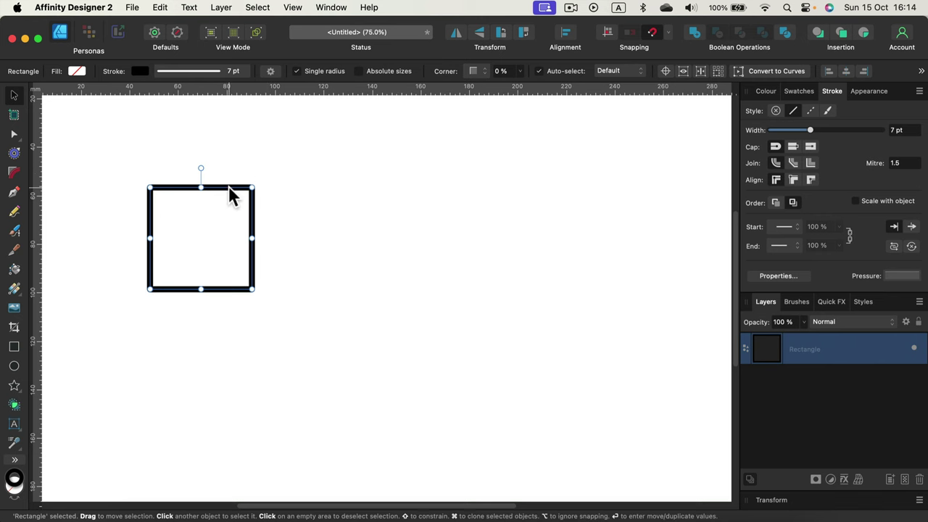
- Cmd-drag a copy of the square slightly up and to the right
key(super)
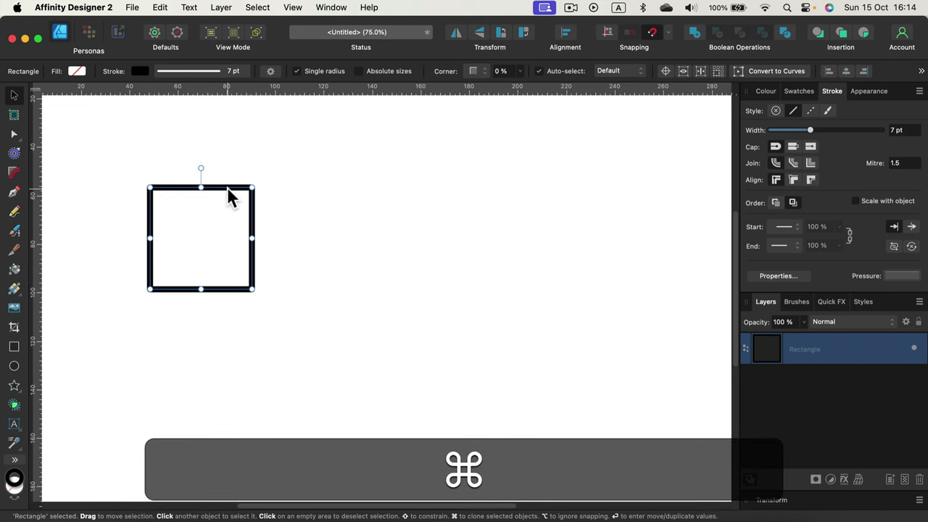
drag(222, 182, 230, 143)
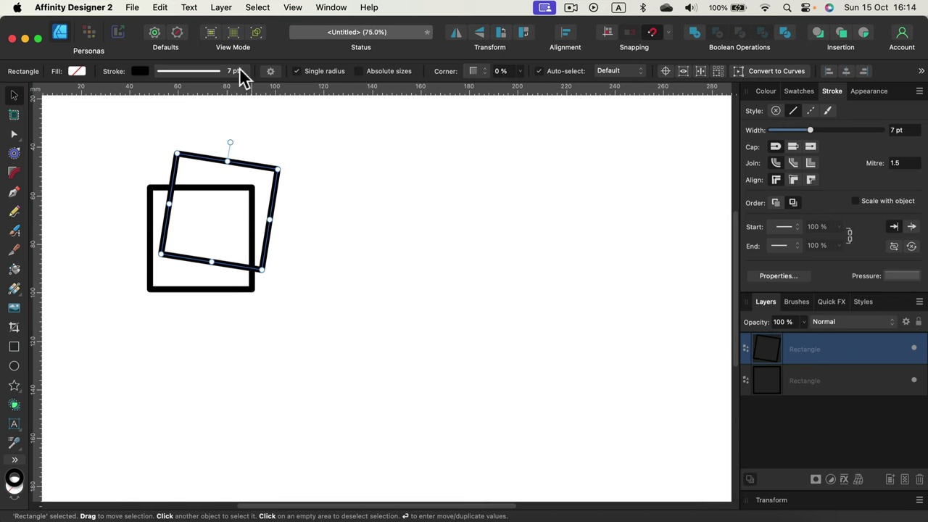
click(160, 7)
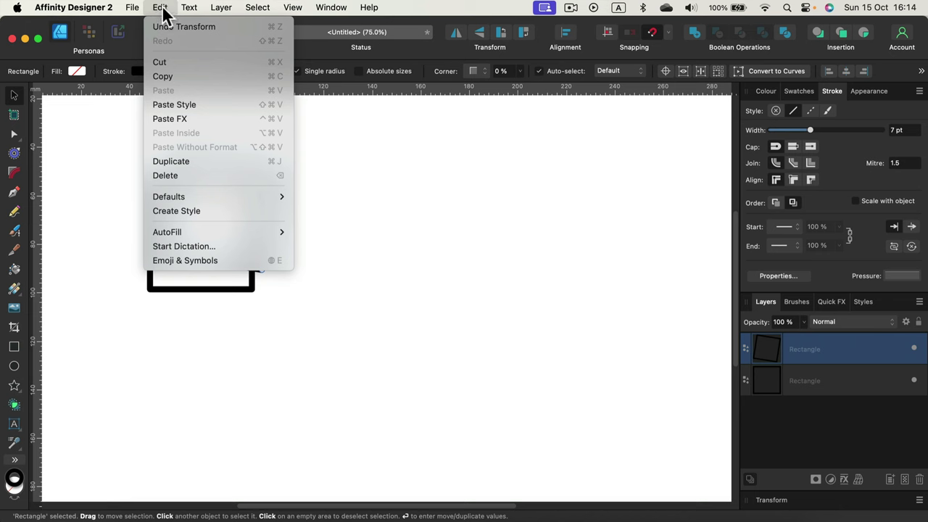
- Repeat the offset rotated duplicate with Edit > Duplicate and Cmd+J to close the ring, deleting the extra copy
click(282, 161)
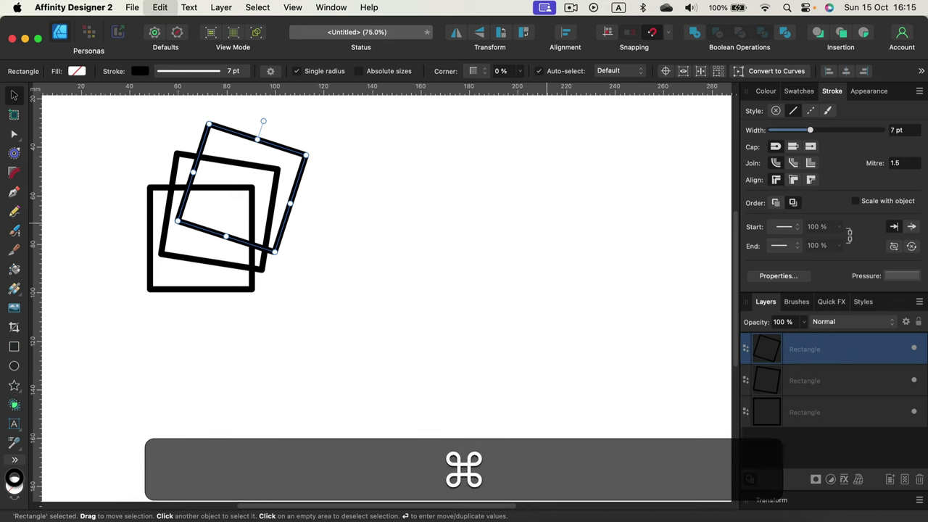
key(super+j)
key(super+j)
key(super+j)
key(super+j)
key(super+j)
key(super+j)
key(super+j)
key(super+j)
key(super+j)
key(super+j)
key(super+j)
key(super+j)
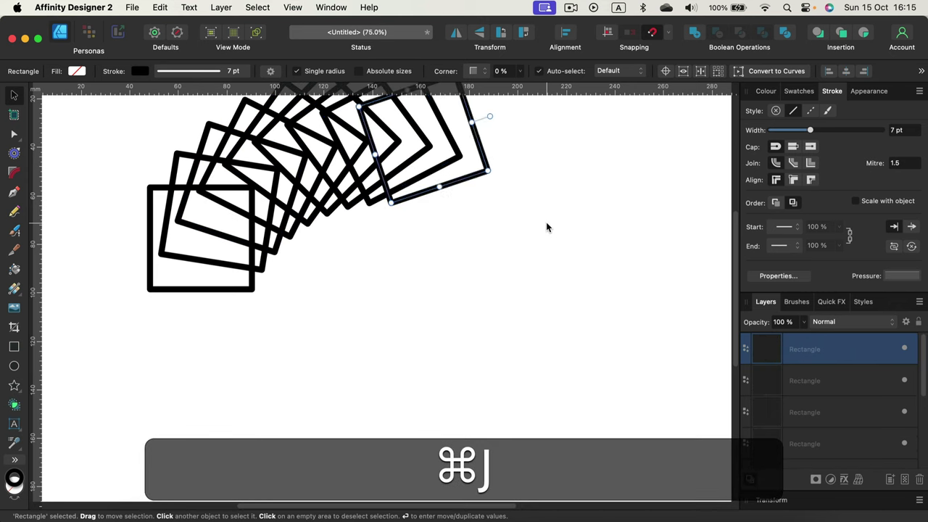
key(super+j)
key(super+j)
key(super+j)
key(super+j)
key(super+j)
key(super+j)
key(super+j)
key(super+j)
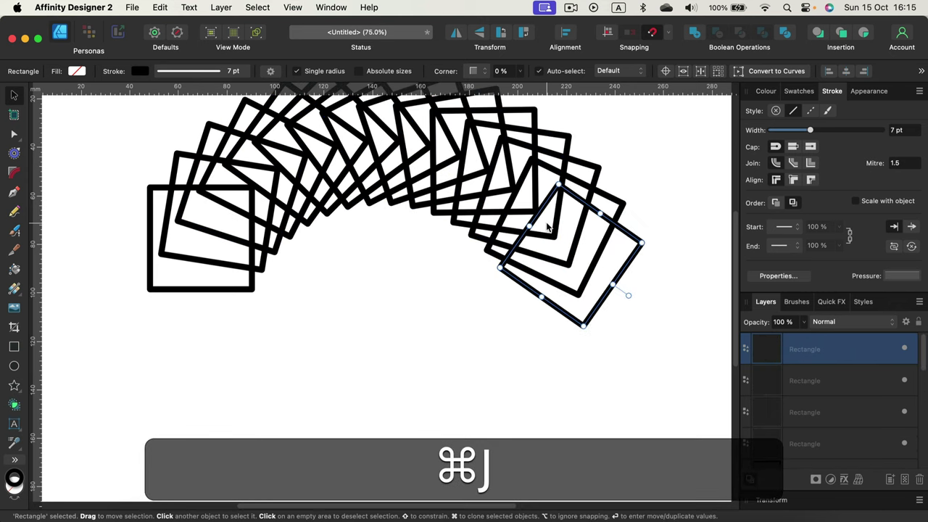
key(super+j)
key(super+j)
key(super+j)
key(super+j)
key(super+j)
key(super+j)
key(super+j)
key(super+j)
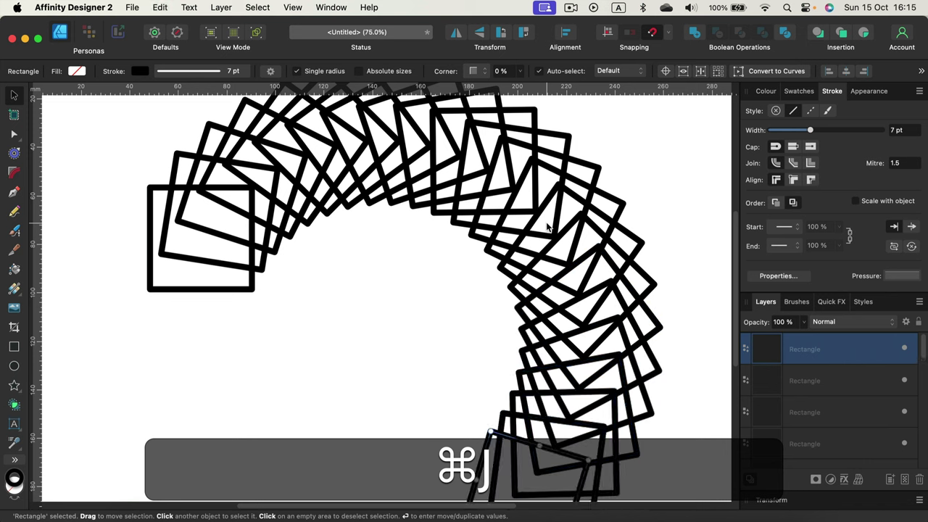
key(super+j)
key(super+j)
key(super+j)
key(super+j)
key(super+j)
key(super+j)
key(super+j)
key(super+j)
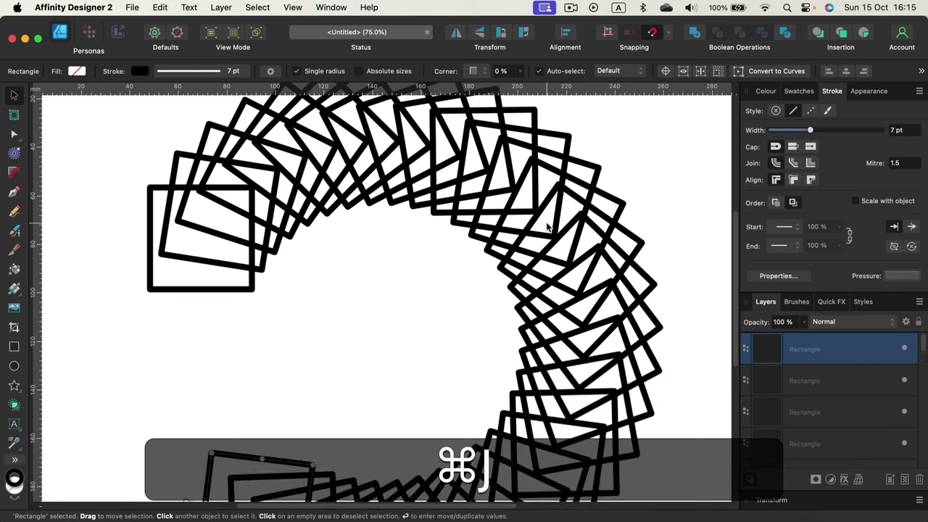
key(super+j)
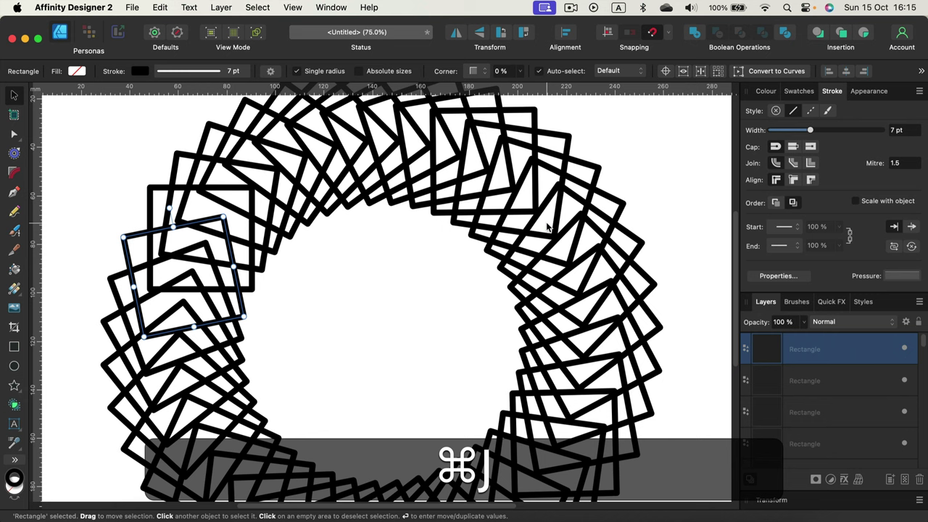
key(super+j)
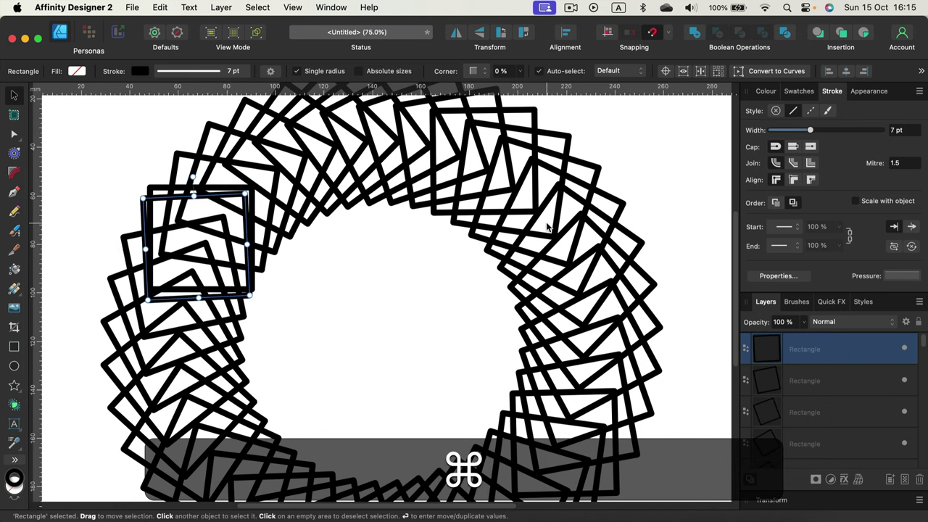
key(BackSpace)
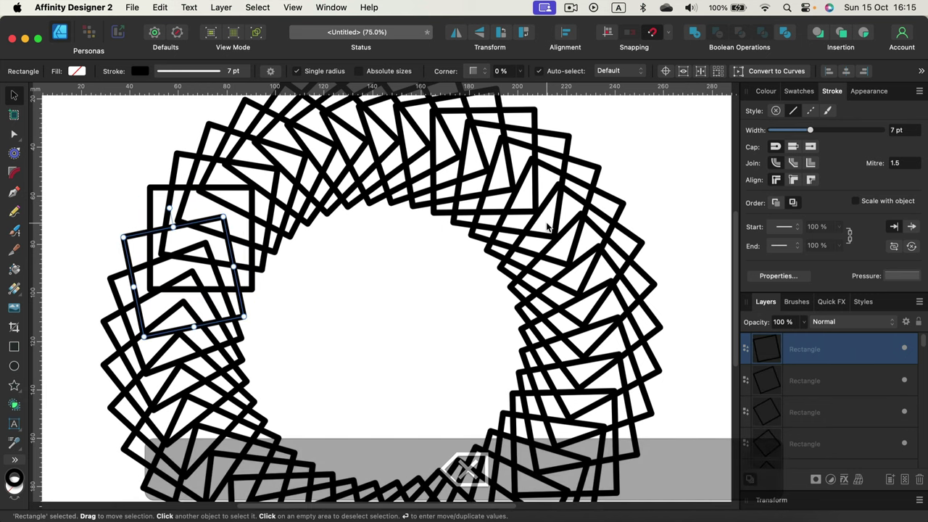
- Marquee-select all 40 squares, delete them, and set the view zoom to 50%
key(super+minus)
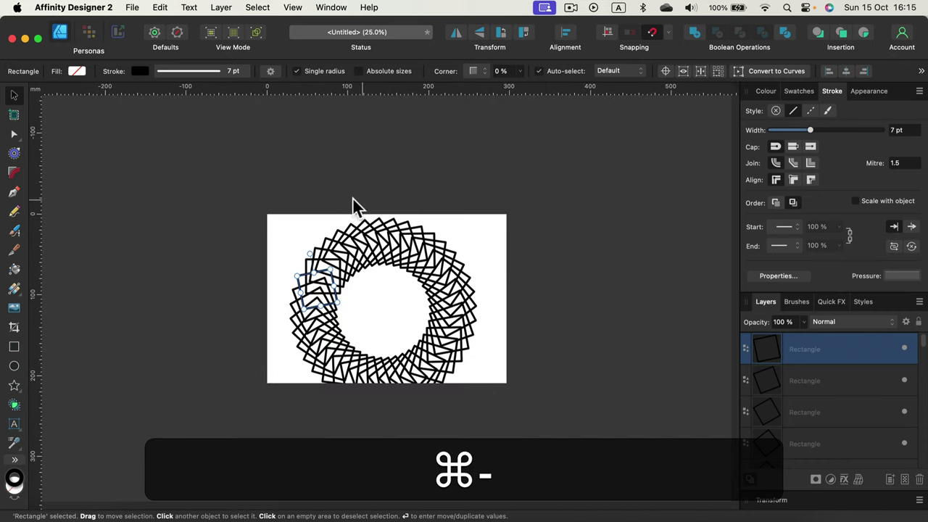
drag(287, 187, 496, 458)
key(super+BackSpace)
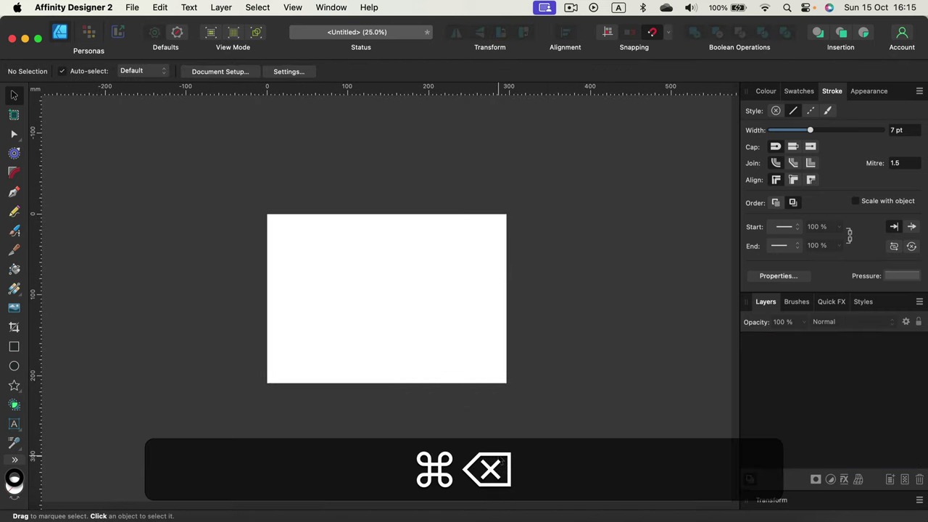
key(super+minus)
key(super+equal)
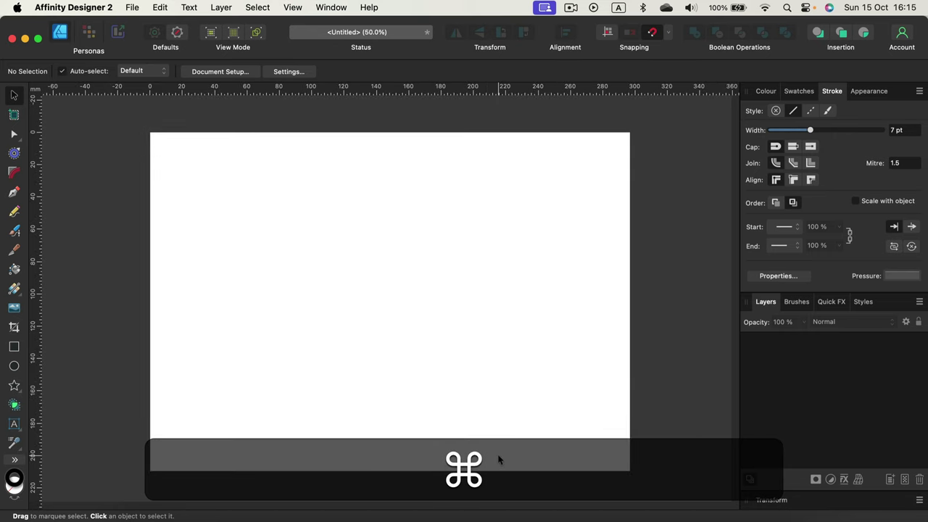
key(super+equal)
key(super+minus)
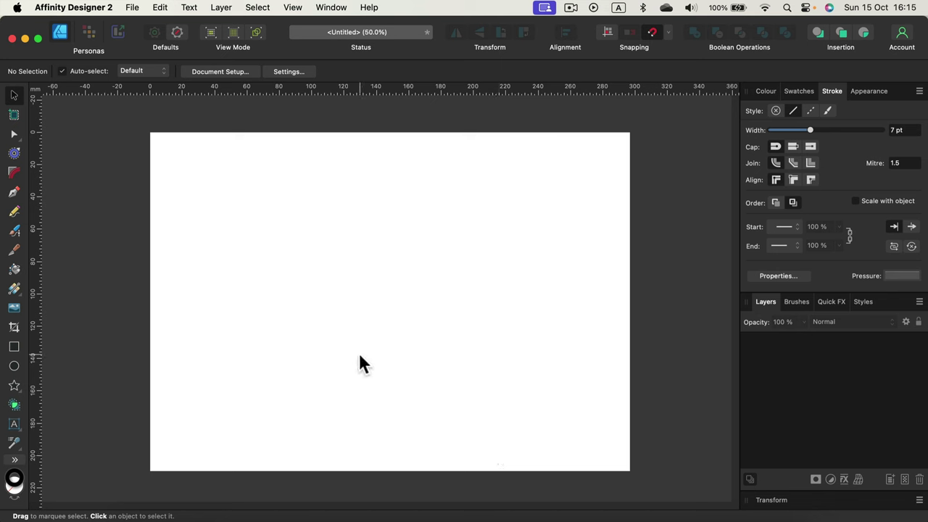
- Draw a tall ellipse, convert it to curves, and make its top and bottom nodes sharp corners
click(14, 366)
drag(318, 189, 417, 415)
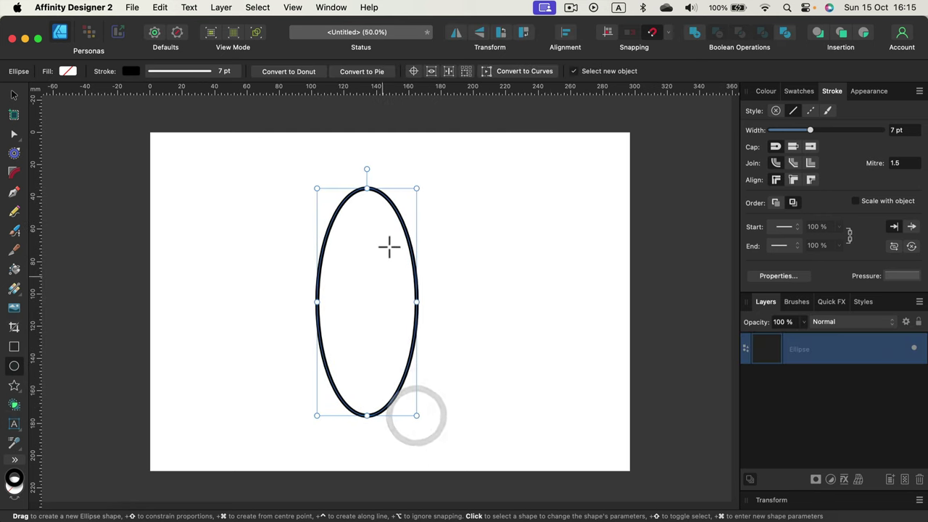
click(530, 72)
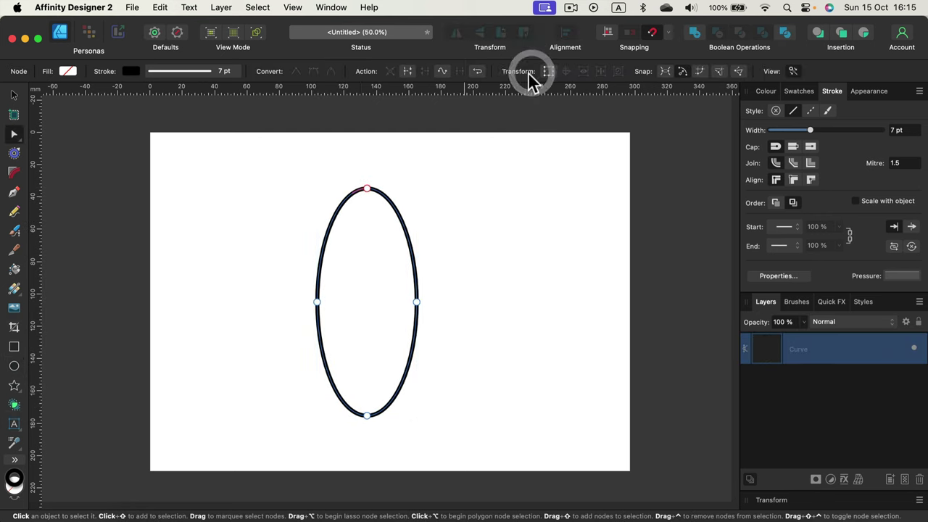
click(15, 135)
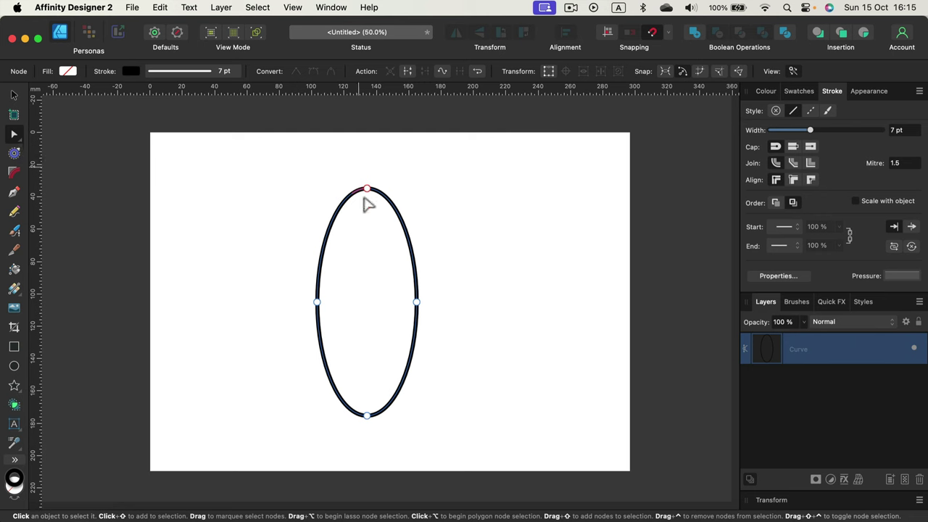
drag(360, 166, 383, 466)
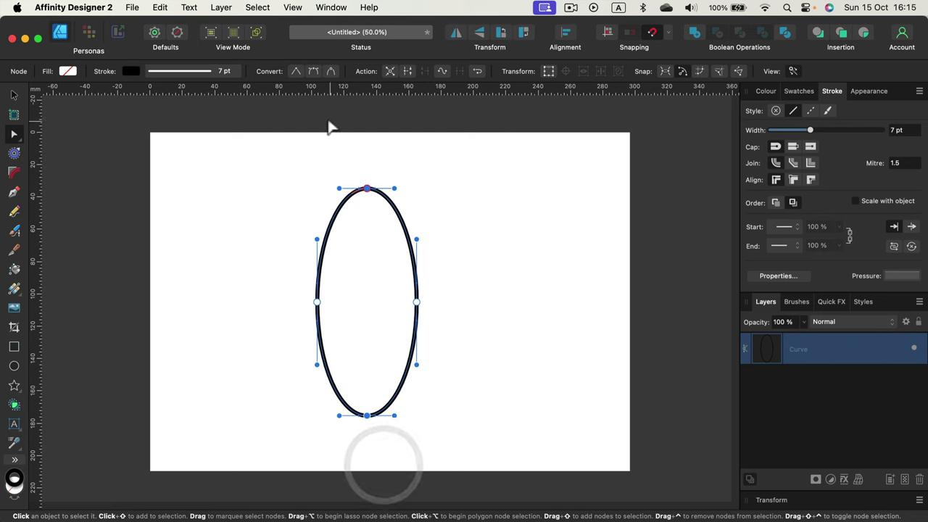
click(295, 72)
- Move the lens shape slightly to the right and reselect it
click(14, 95)
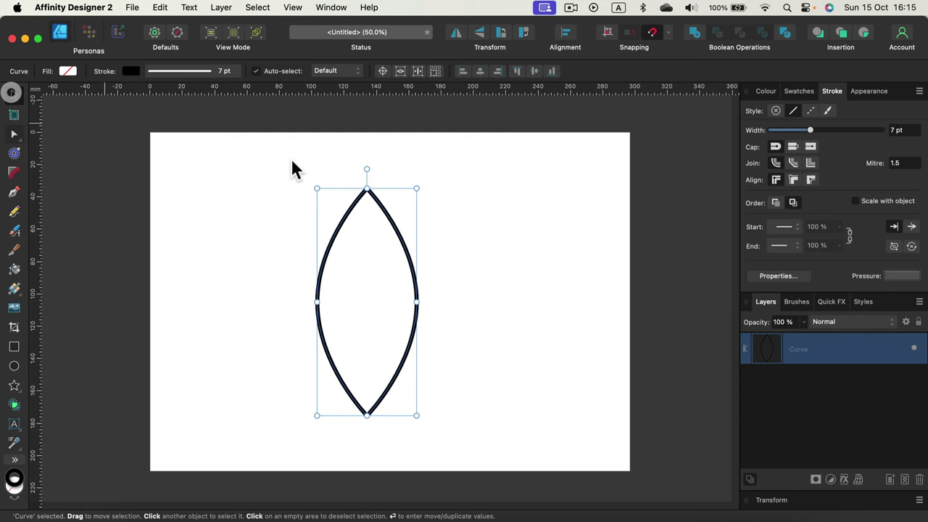
drag(379, 207, 407, 206)
click(489, 186)
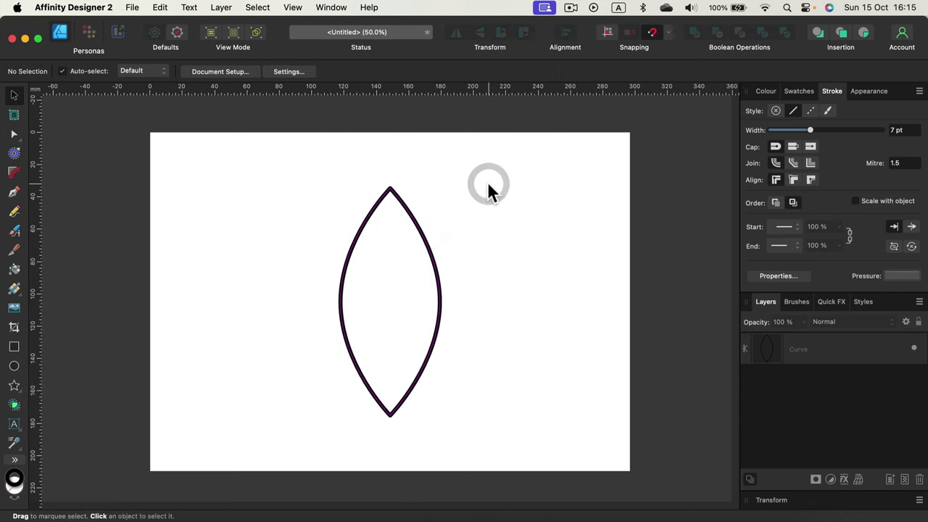
click(408, 211)
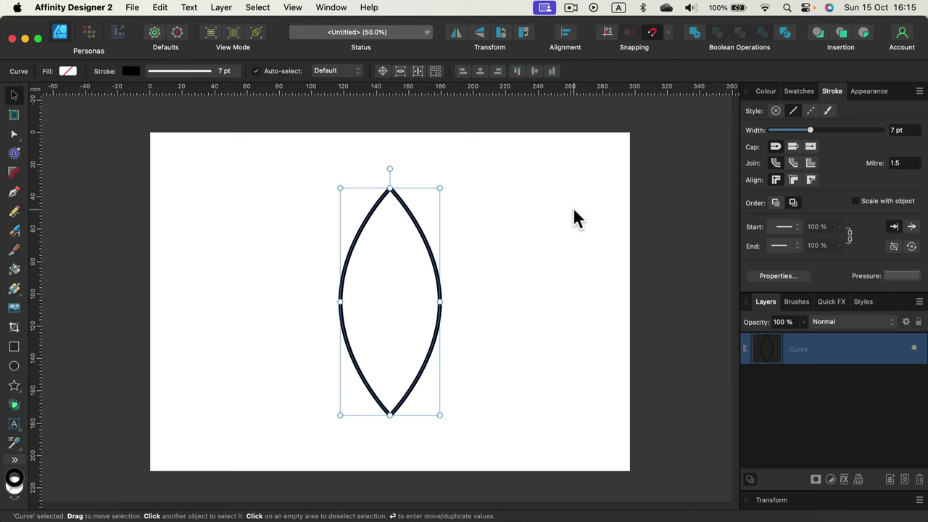
- In Move / Duplicate, make 35 copies of the curve rotated 10° each
key(Return)
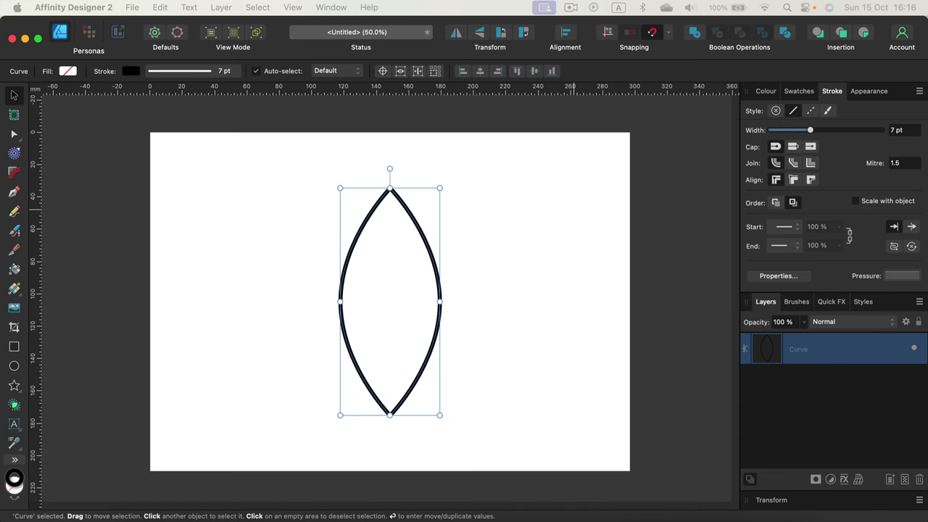
key(Return)
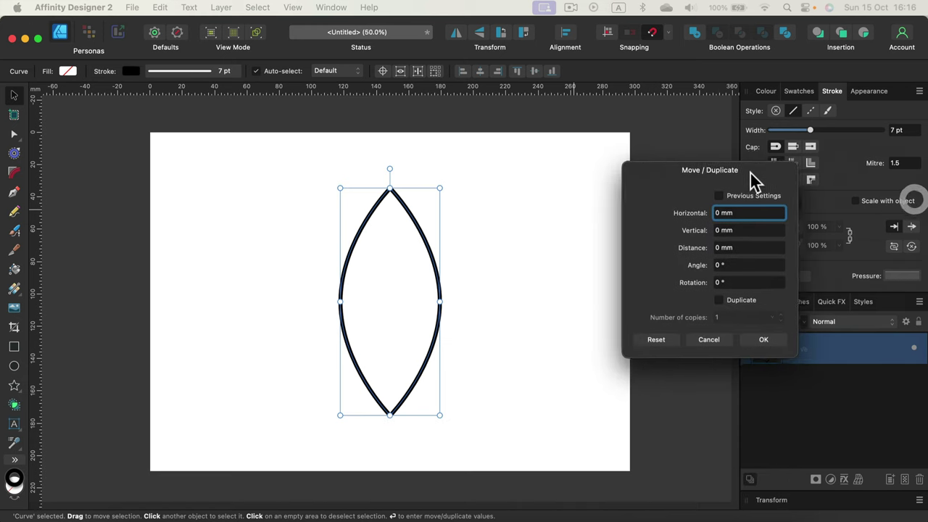
drag(750, 171, 582, 216)
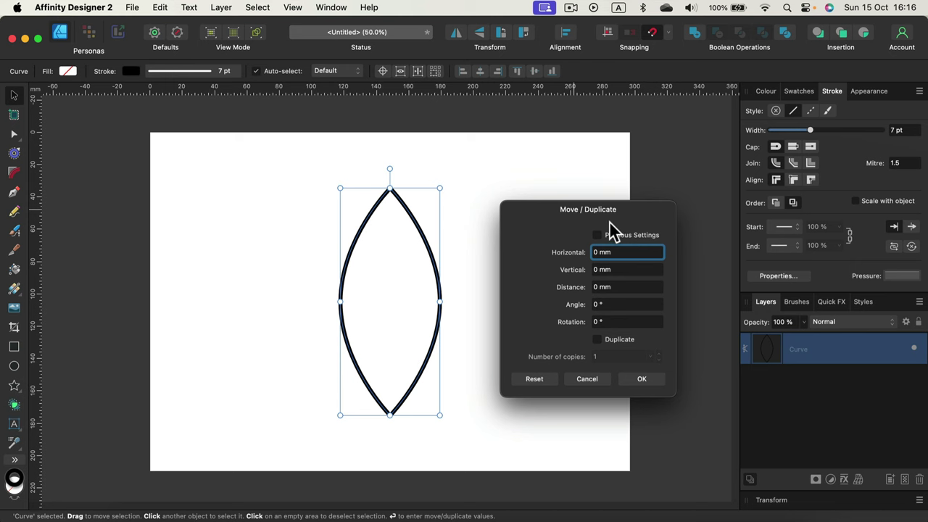
drag(643, 216, 641, 167)
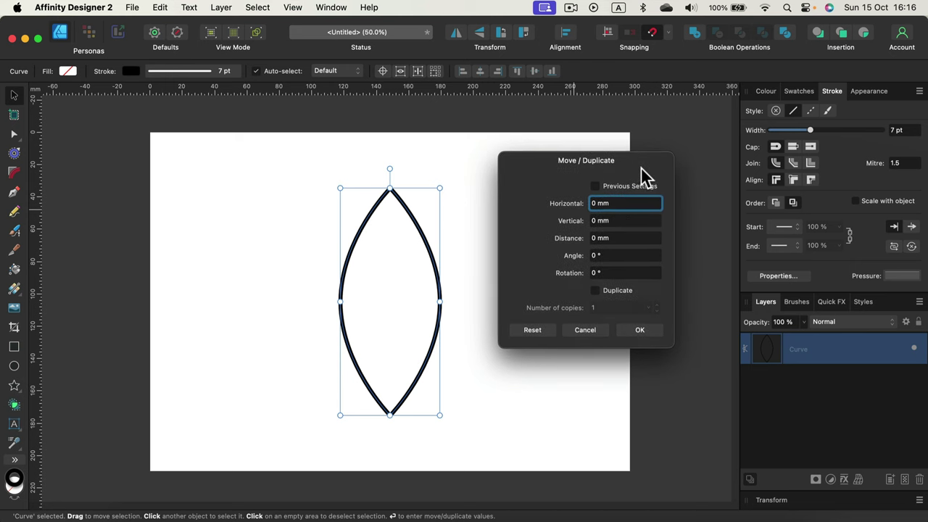
click(595, 291)
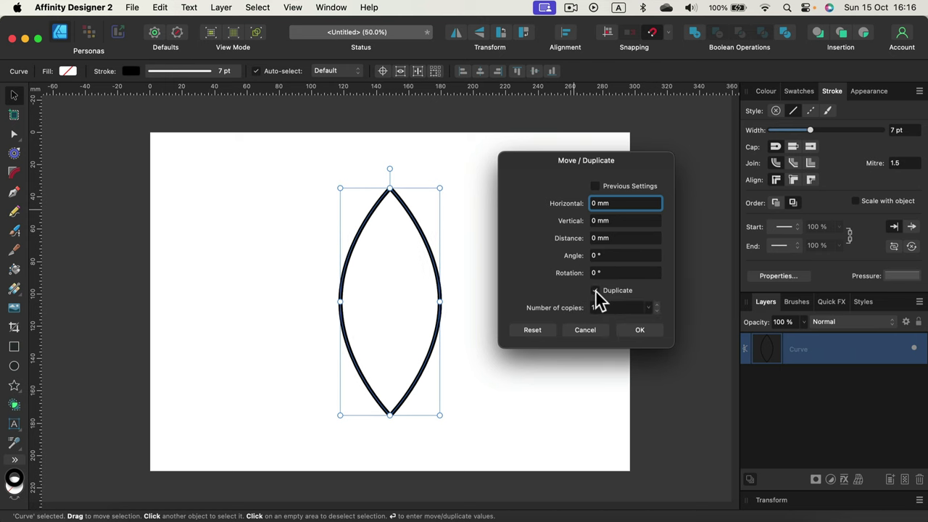
click(602, 308)
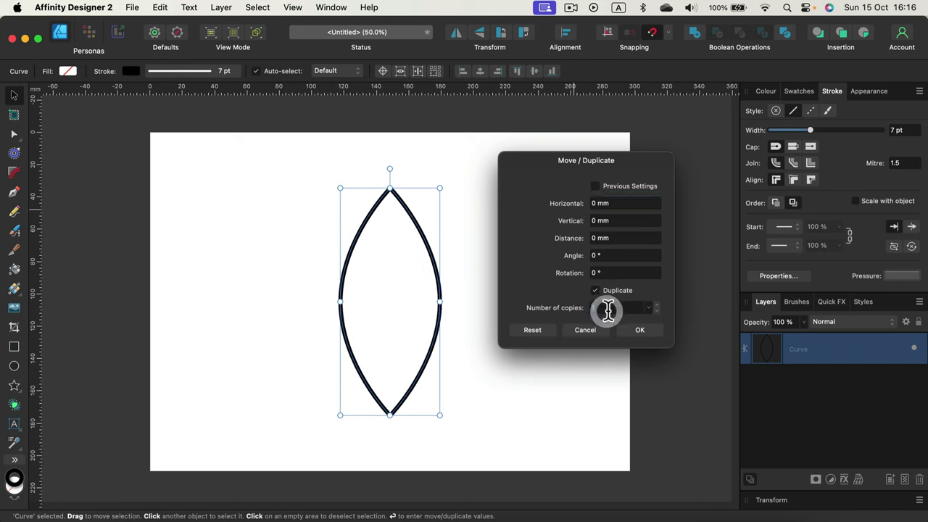
text(35)
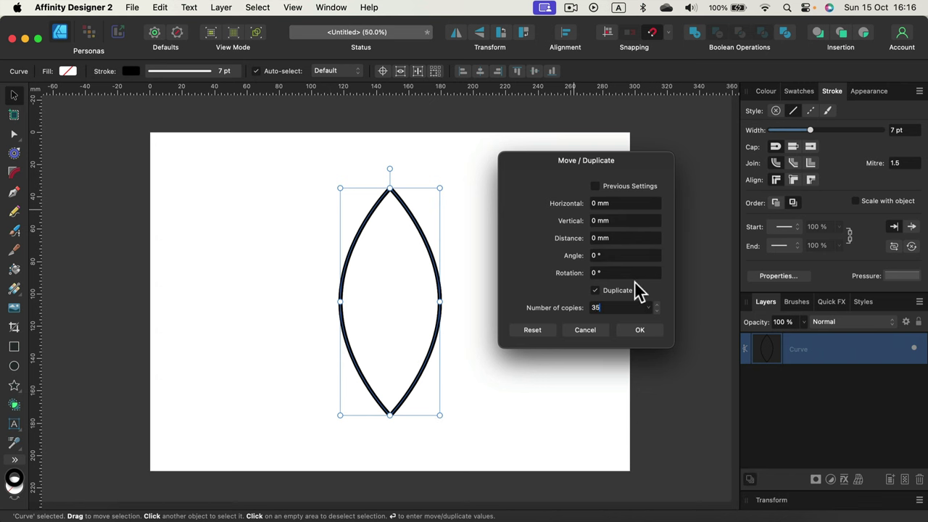
click(609, 273)
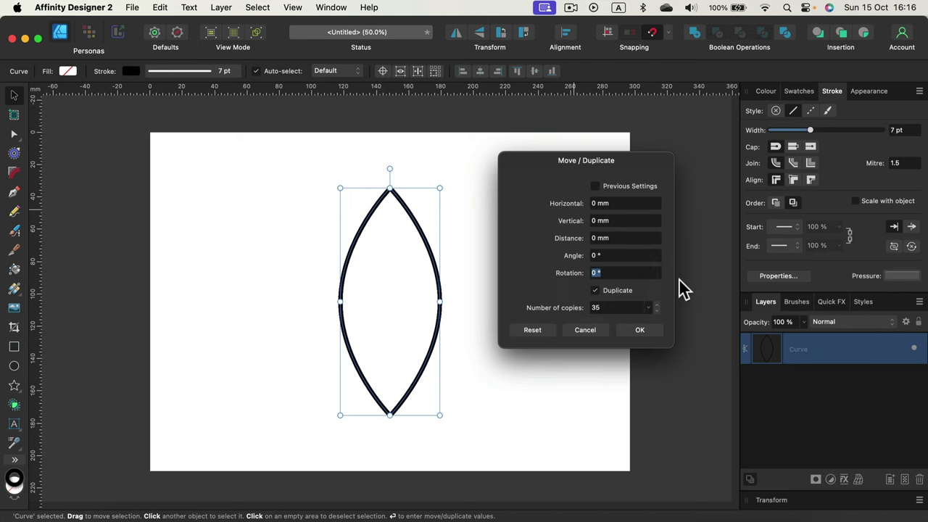
text(10)
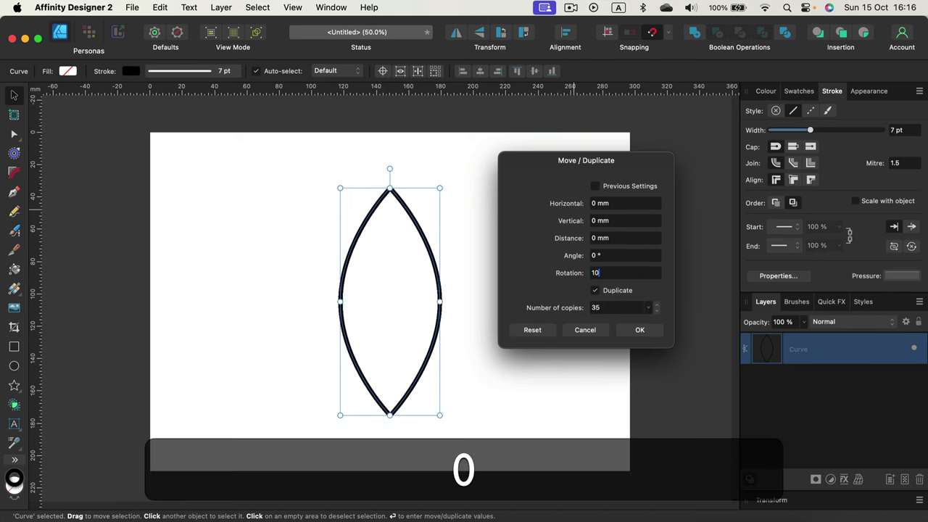
click(642, 255)
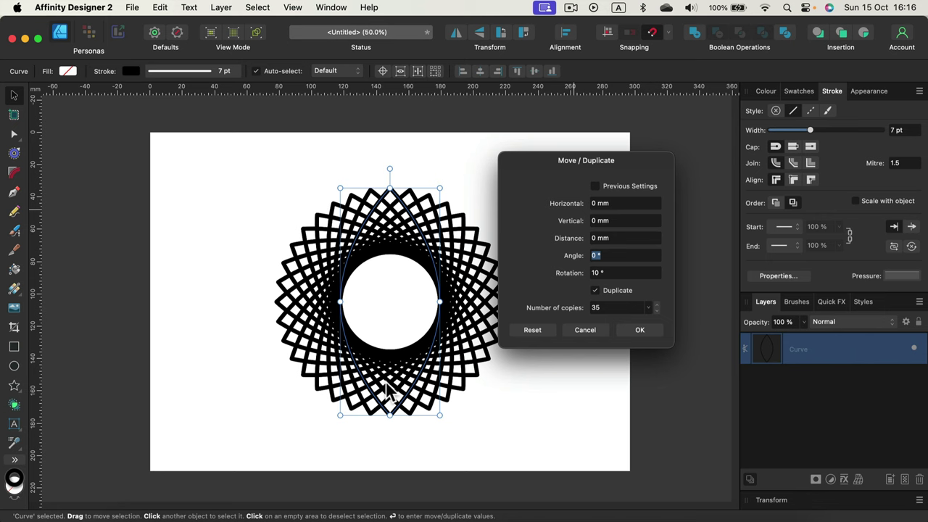
drag(536, 176, 585, 216)
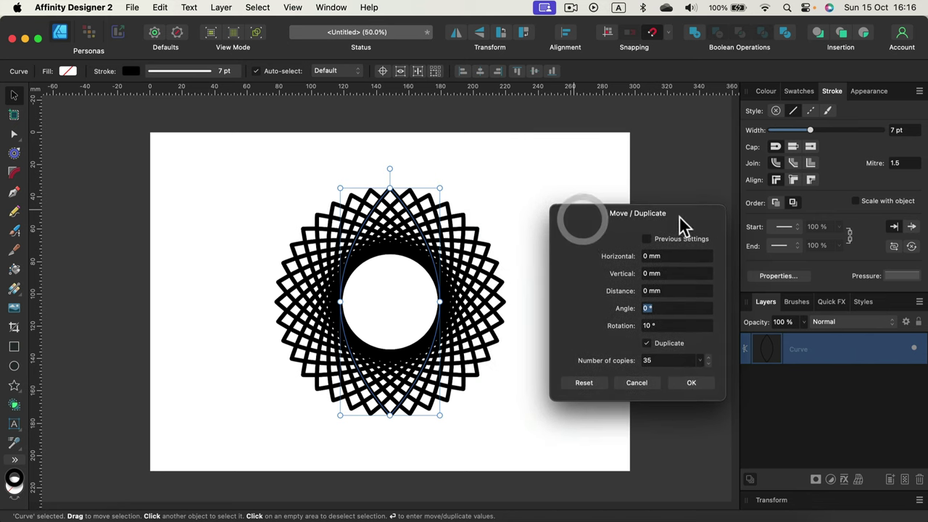
click(705, 383)
- Select all 36 curves of the ring and shift it left on the page
click(551, 195)
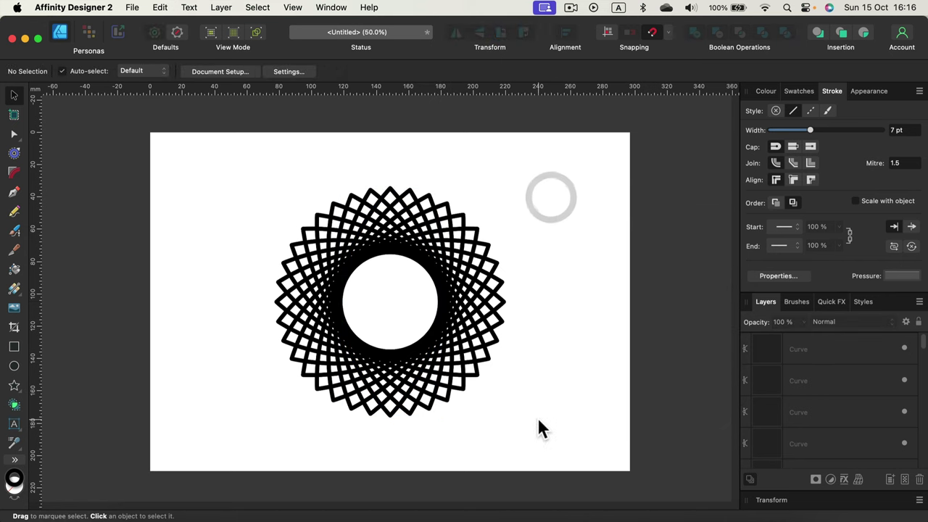
drag(236, 170, 583, 471)
drag(478, 332, 370, 321)
click(358, 159)
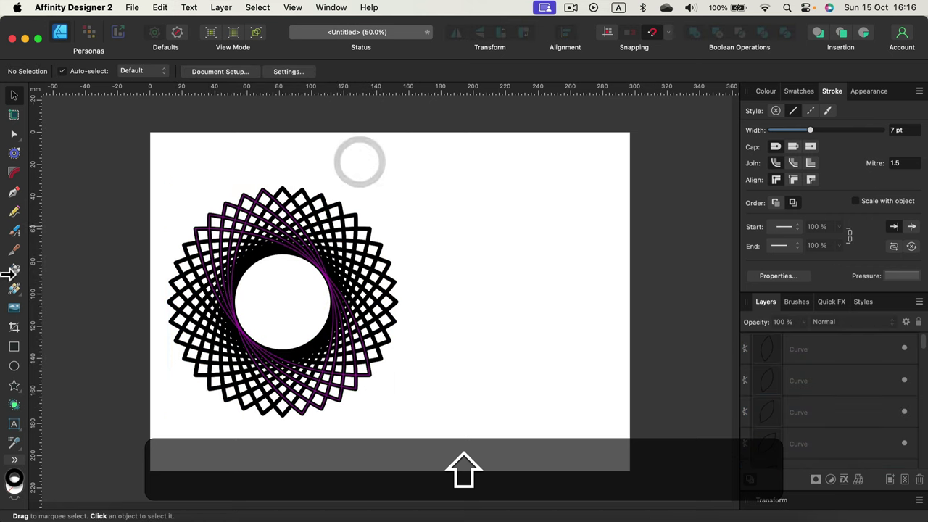
click(16, 345)
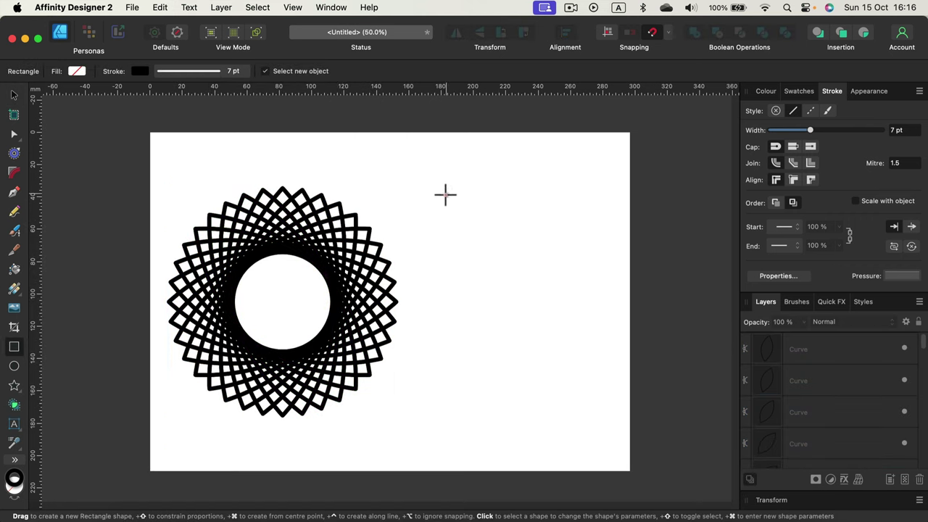
- Draw a square right of the ring and move it down level with the ring
drag(457, 203, 601, 313)
click(14, 95)
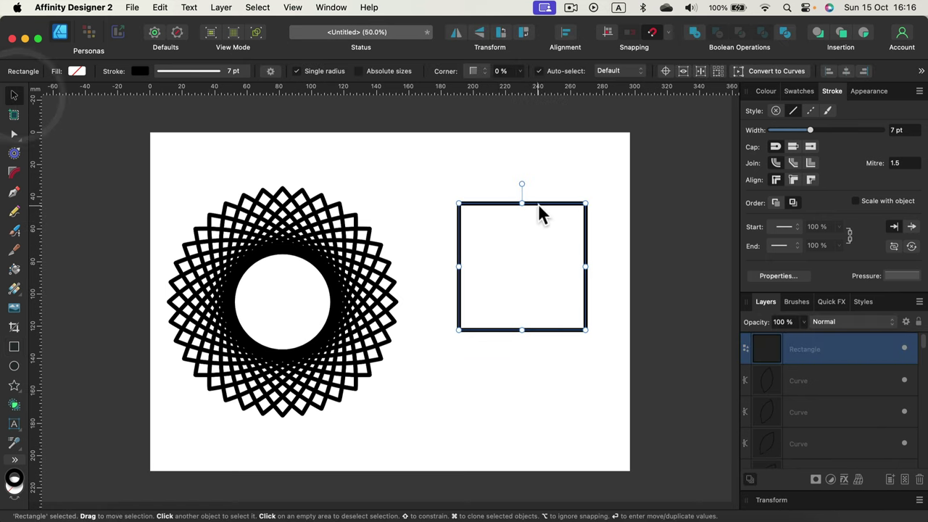
drag(538, 203, 522, 238)
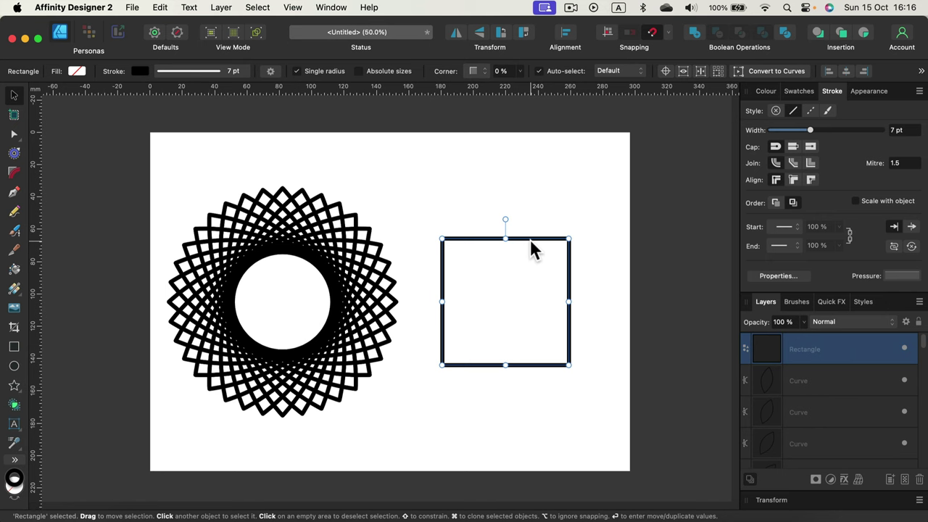
- In the square's Move / Duplicate settings, enter 100 as the horizontal offset
key(Return)
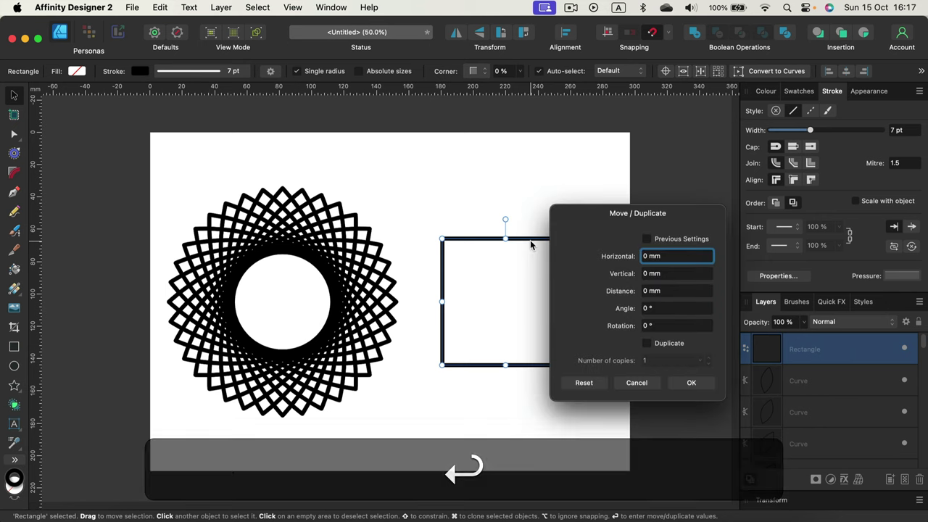
drag(615, 213, 685, 193)
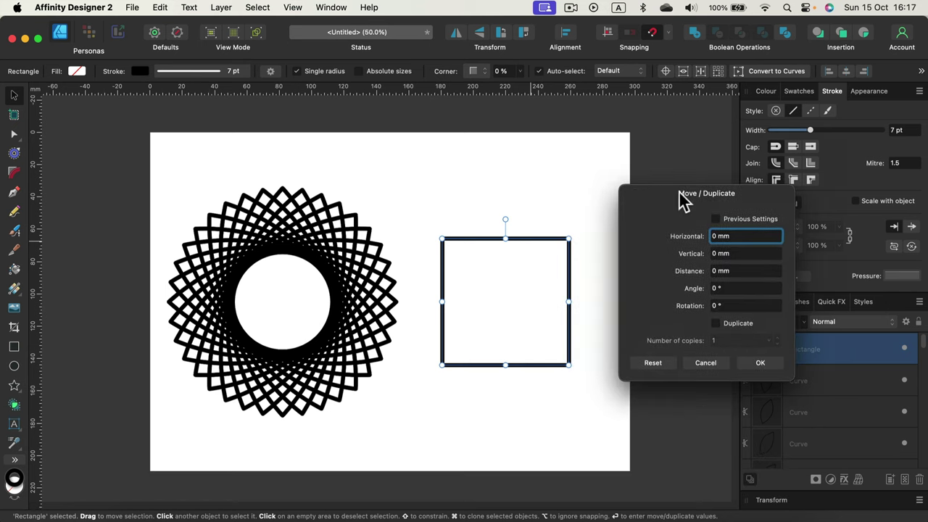
drag(752, 239, 666, 231)
text(100)
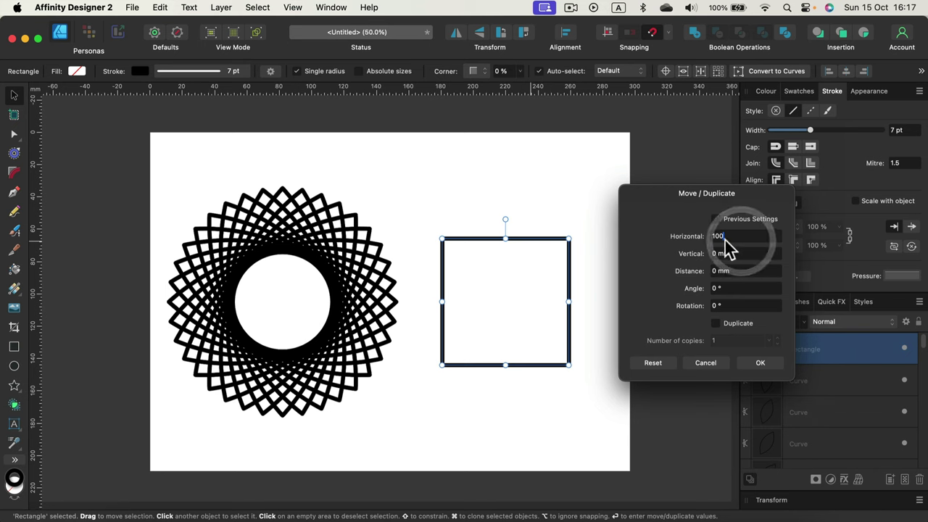
- Set the Move / Duplicate horizontal offset back to 0 mm, moving through vertical, distance and rotation fields
click(747, 257)
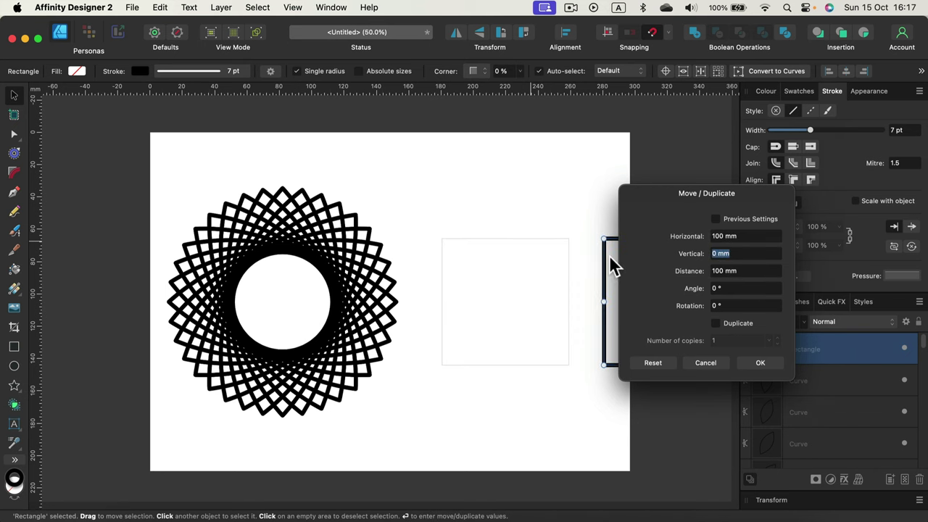
click(715, 239)
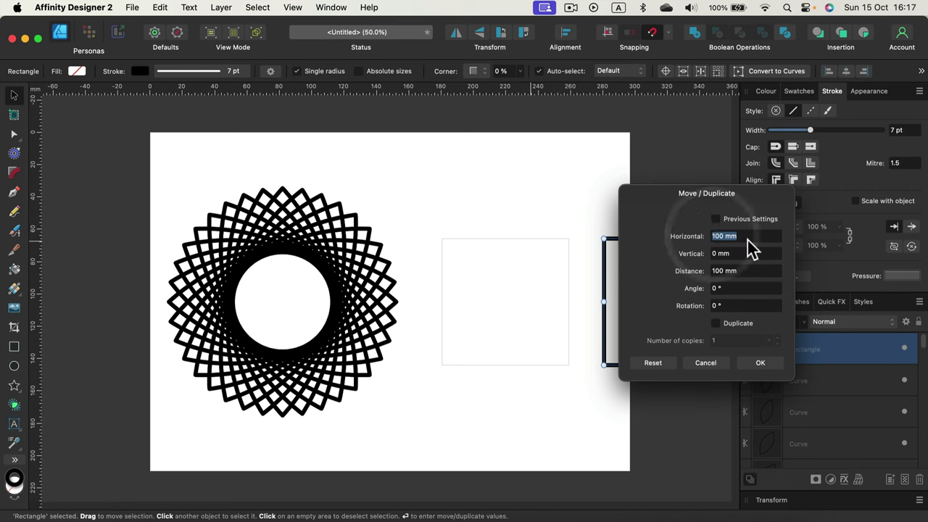
text(0)
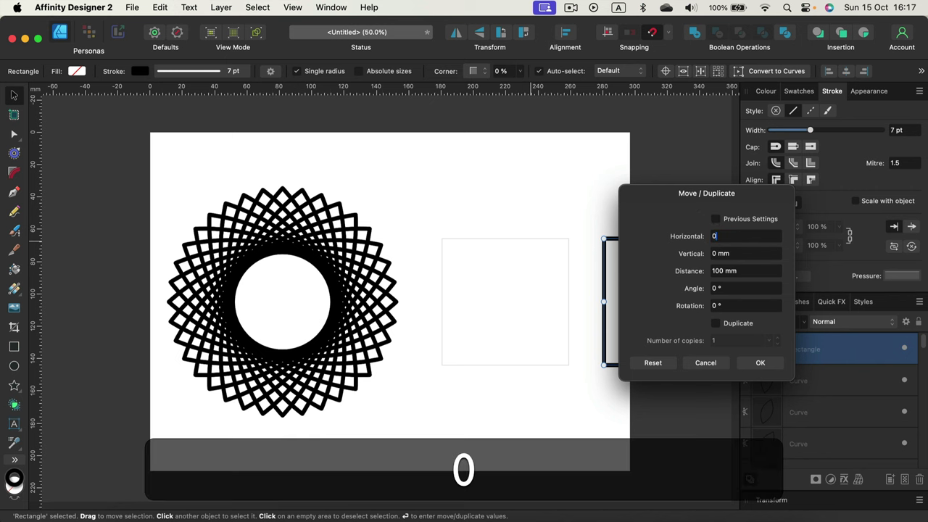
key(Tab)
click(733, 253)
click(738, 270)
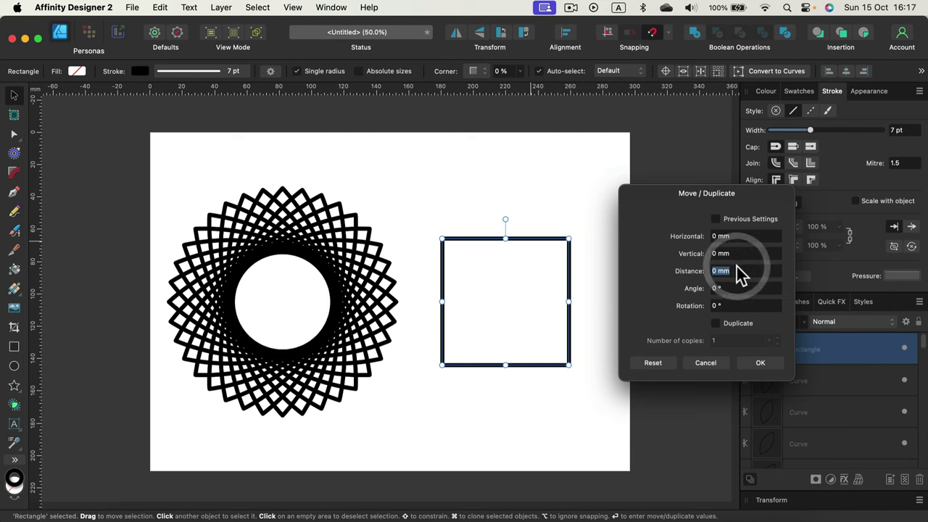
click(740, 305)
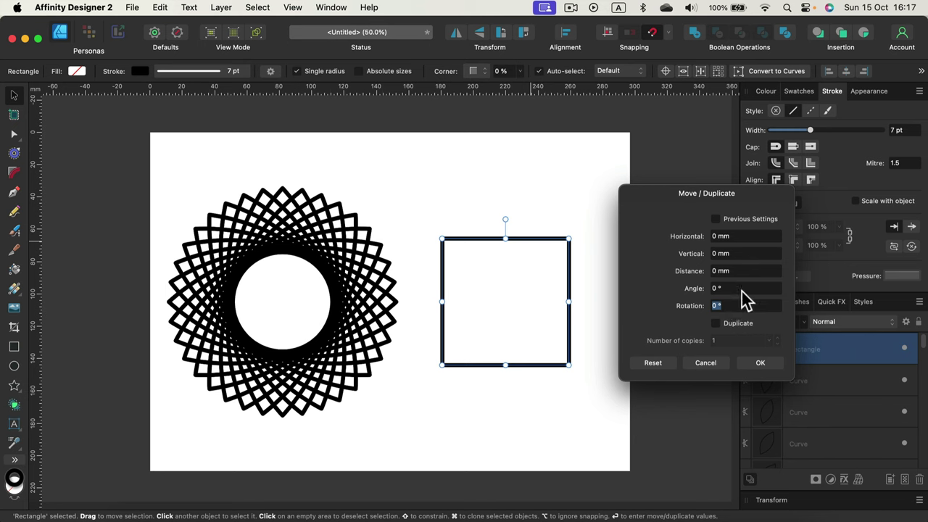
- Tick Duplicate and set 10 mm horizontal and vertical offsets with a 5° rotation
click(716, 323)
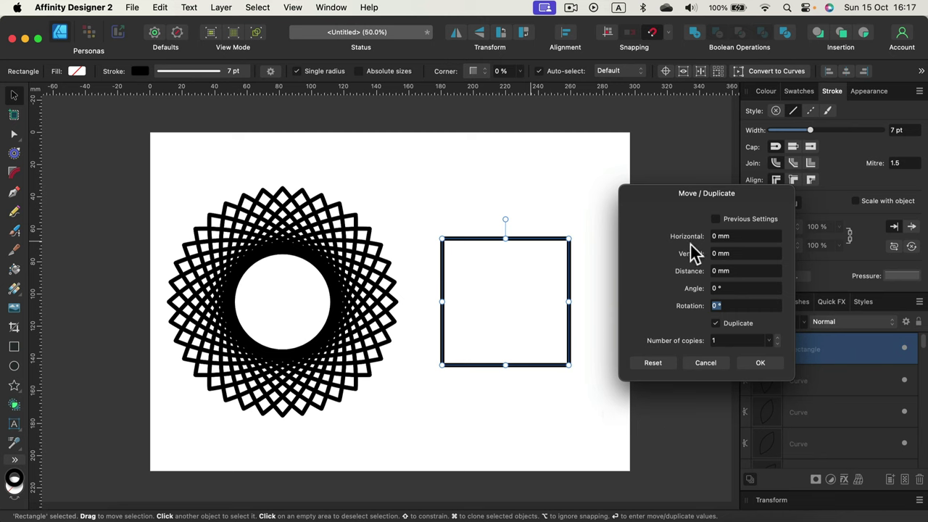
click(749, 236)
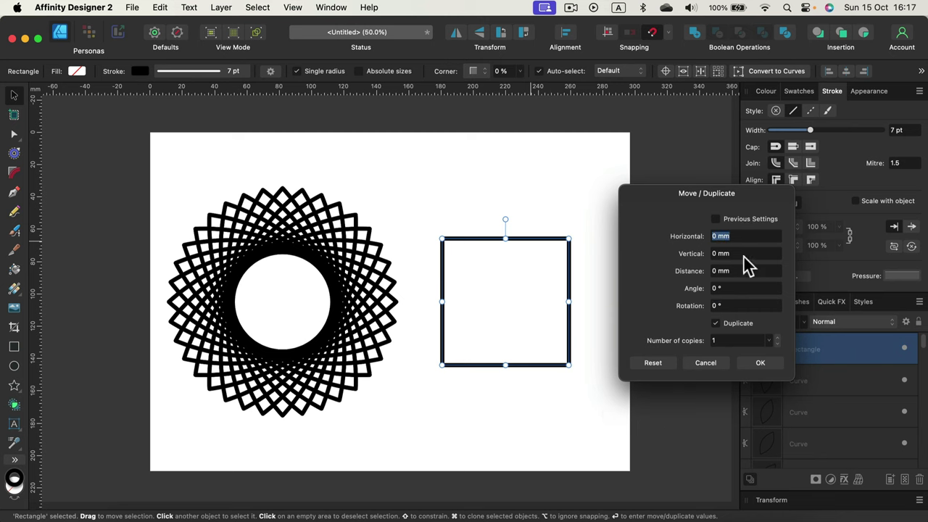
text(10)
click(756, 253)
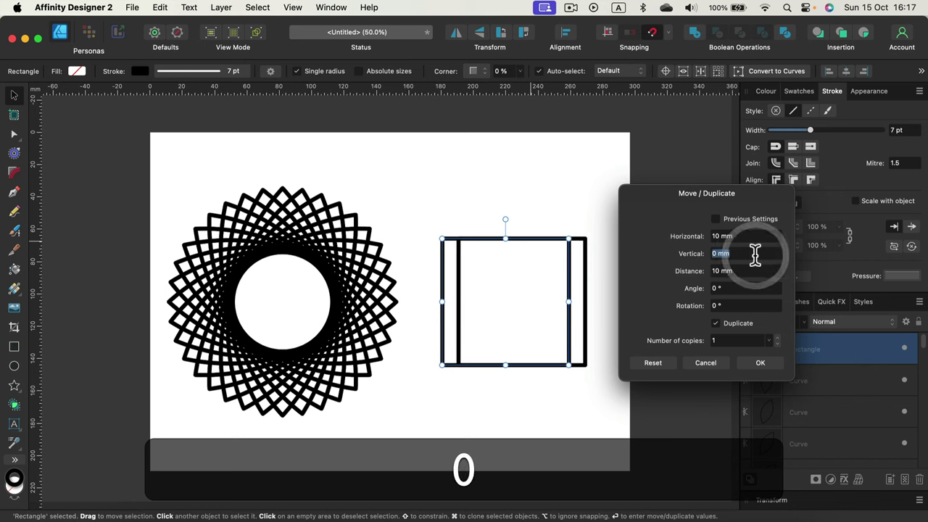
text(10)
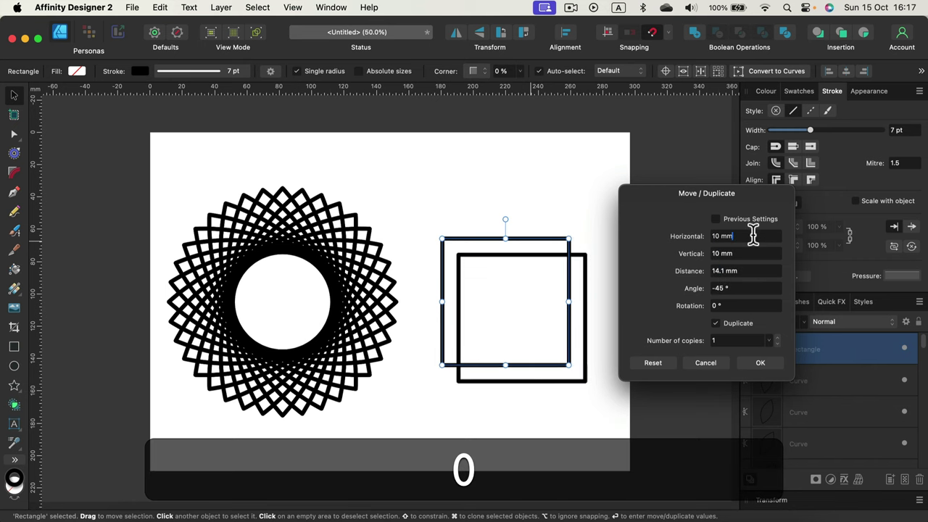
click(752, 236)
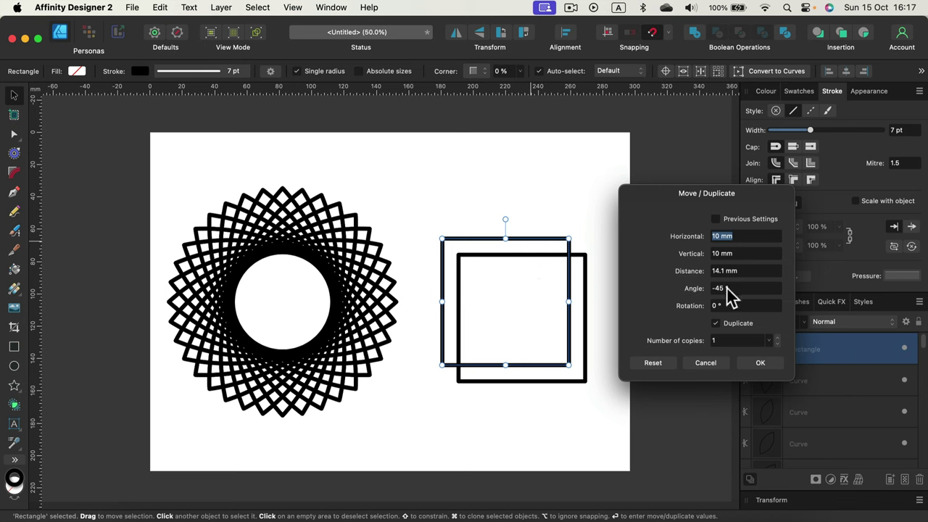
click(735, 306)
text(5)
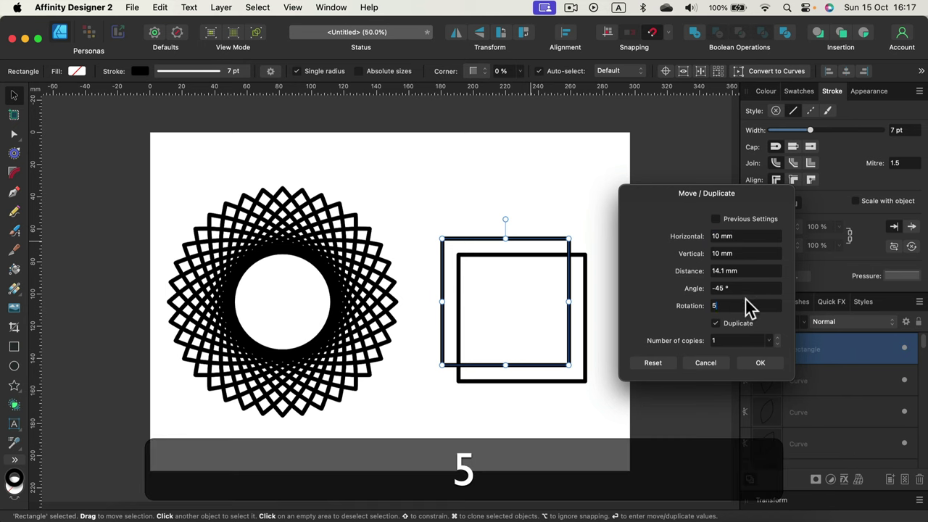
click(752, 288)
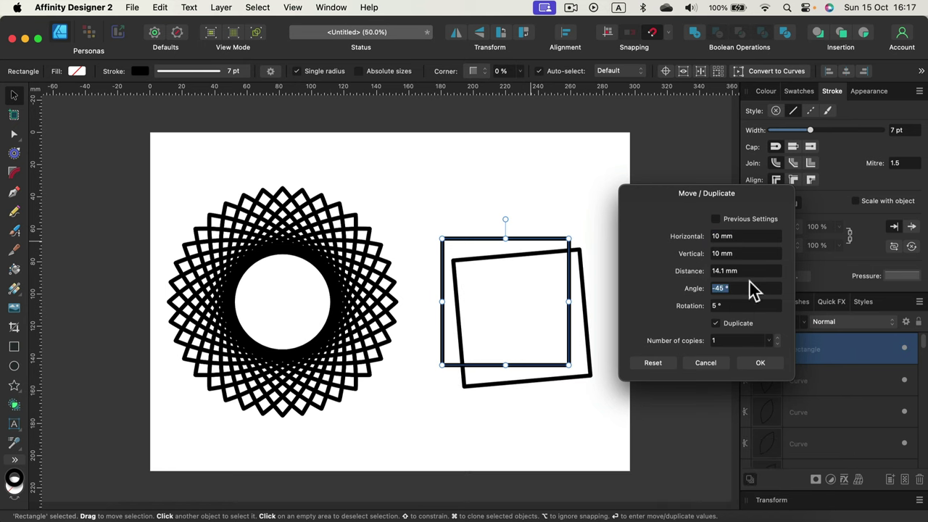
- Raise the number of copies to 6 and confirm the duplicates
click(777, 339)
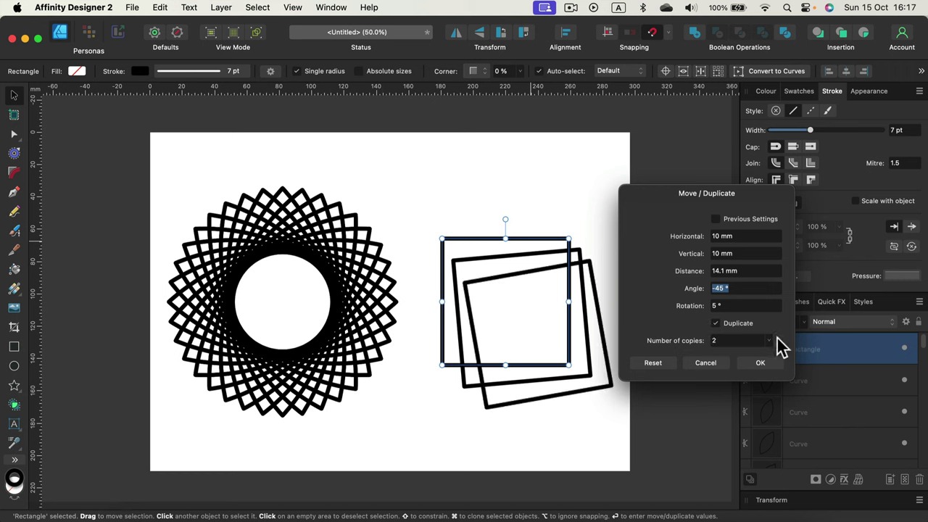
click(777, 339)
click(777, 339)
click(778, 339)
click(778, 340)
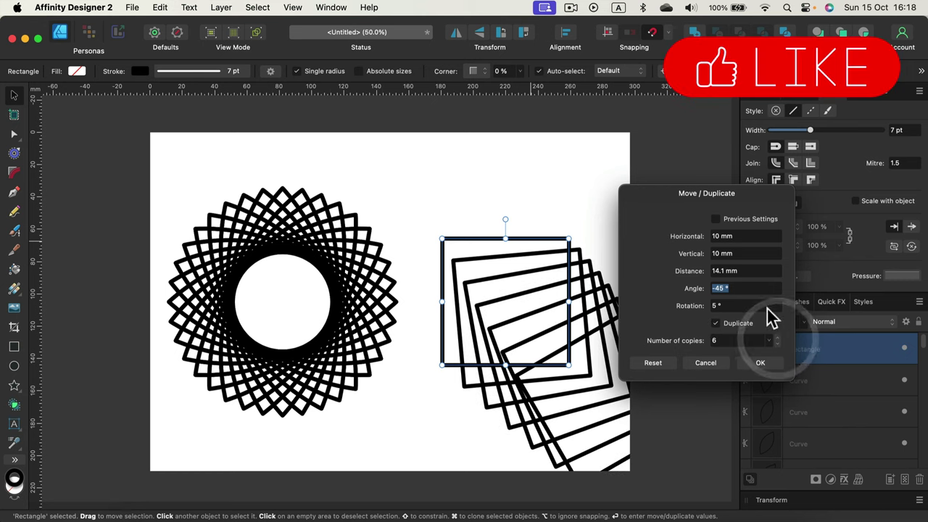
click(758, 364)
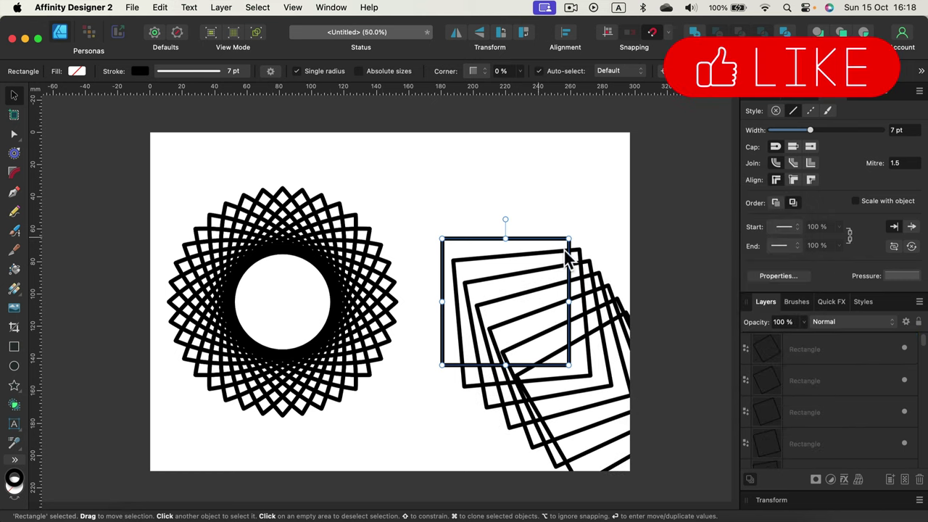
- Select every shape on the page and delete them
click(595, 208)
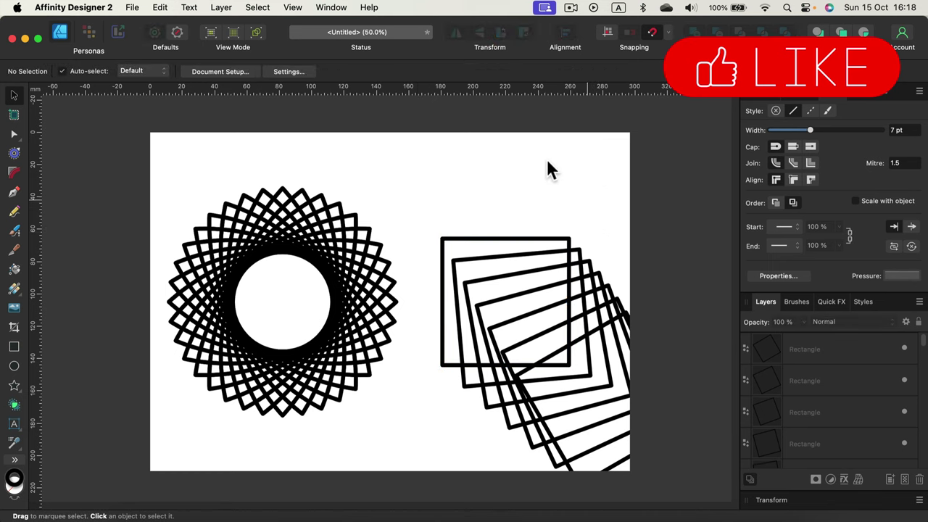
drag(419, 203, 608, 347)
drag(156, 135, 699, 448)
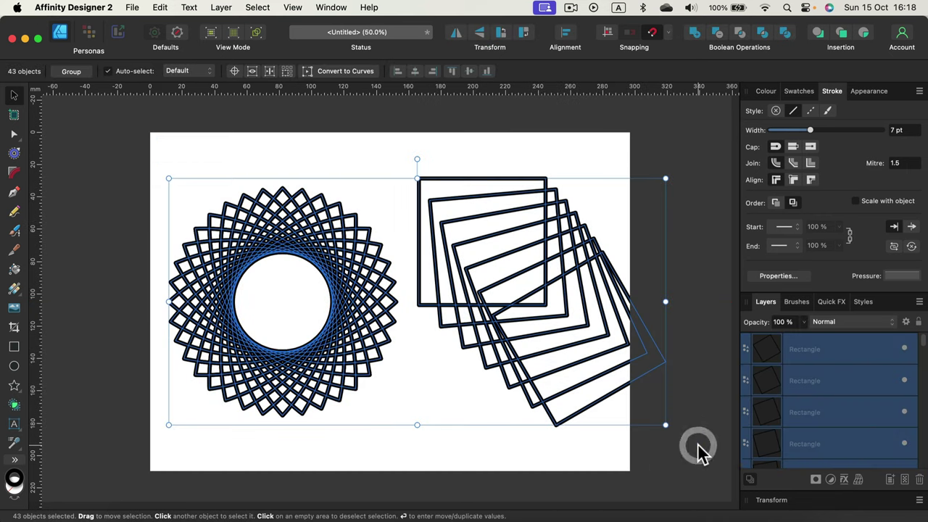
key(BackSpace)
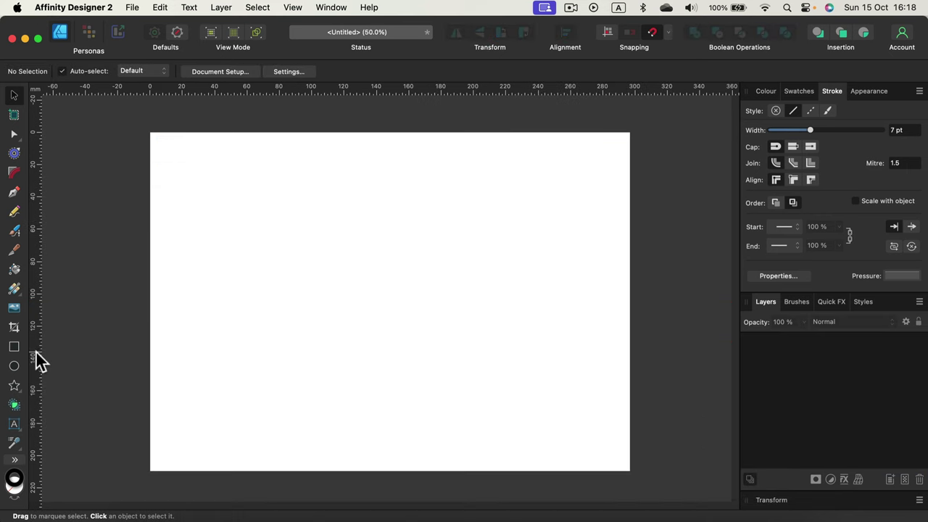
- Draw a tall ellipse, duplicate and rotate a copy, and repeat with Cmd+J into a ring
click(16, 366)
drag(179, 183, 249, 371)
click(14, 95)
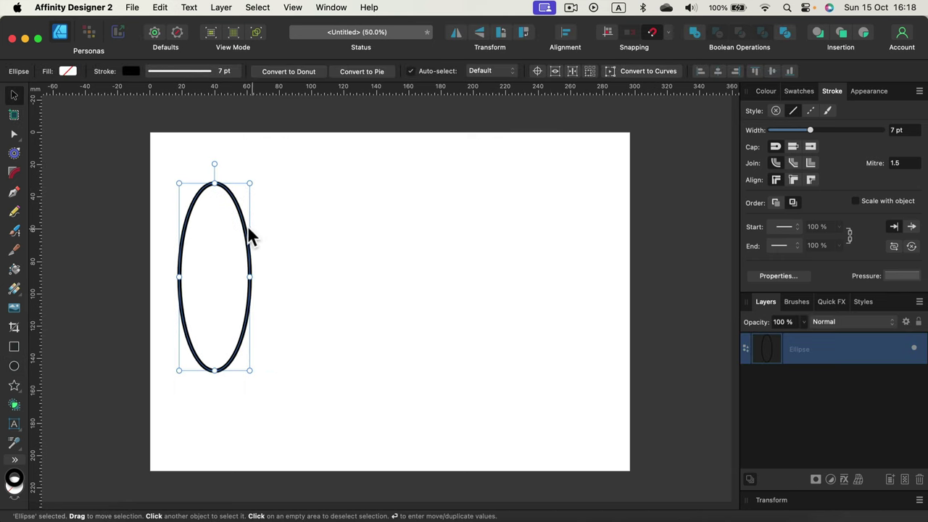
mouse_move(248, 231)
mouse_down()
mouse_move(252, 240)
mouse_move(295, 208)
mouse_move(317, 250)
mouse_move(251, 232)
mouse_up()
drag(221, 172, 248, 168)
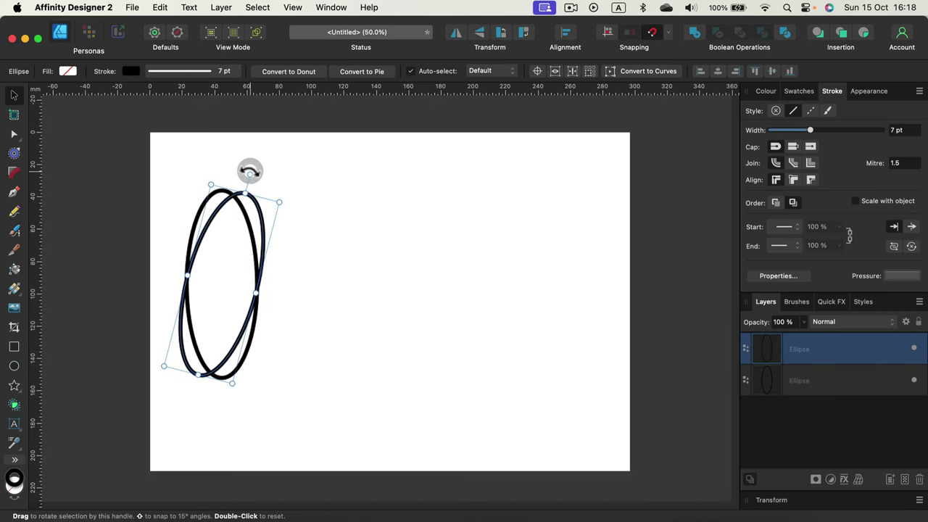
key(super+j)
key(super+j)
key(super+j)
key(super+j)
key(super+j)
key(super+j)
key(super+j)
key(super+j)
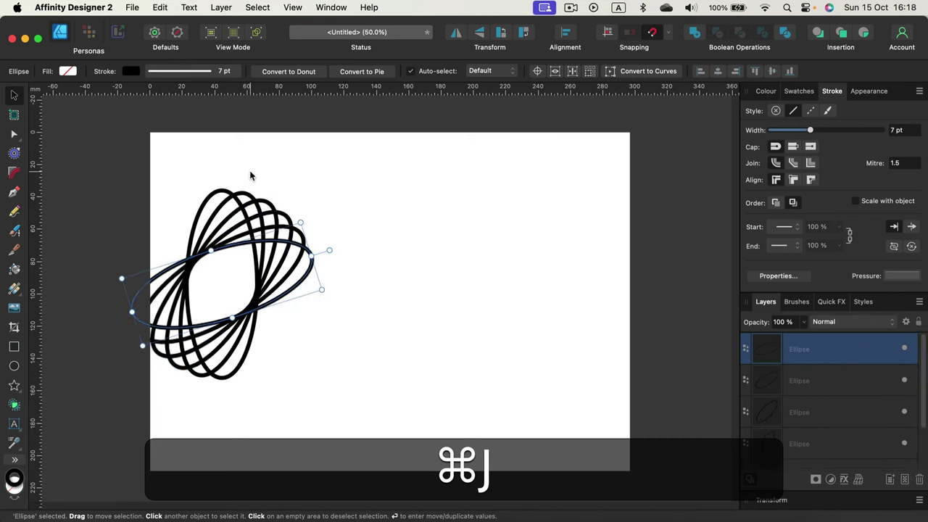
key(super+j)
key(super+j)
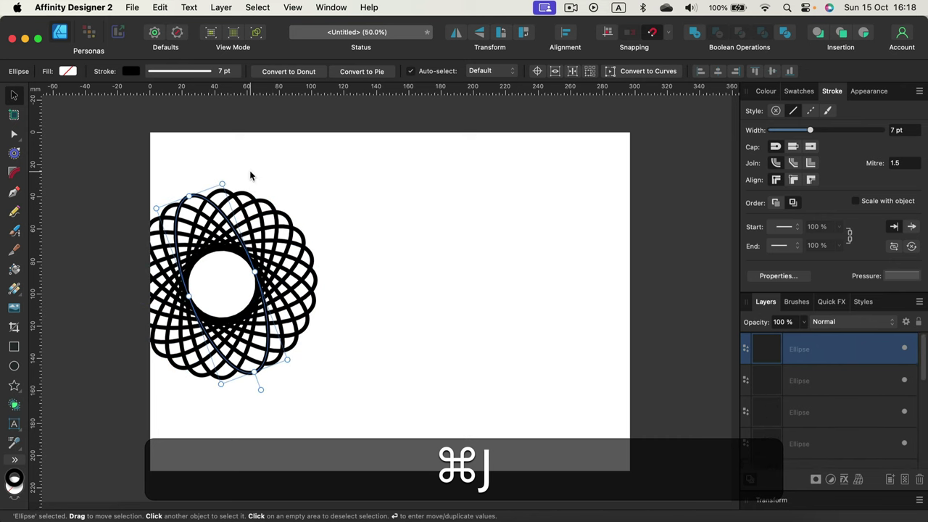
- Cmd-drag a copy of the original upright ellipse to the right of the page
click(371, 205)
click(220, 190)
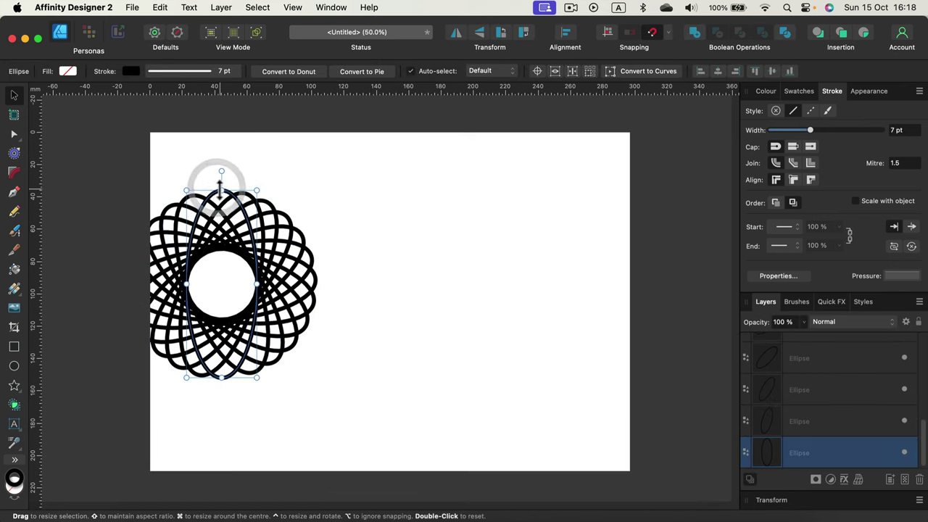
drag(220, 187, 489, 199)
- In Move / Duplicate for the right ellipse, tick Duplicate, set 12 copies and enter 15 for rotation
key(Return)
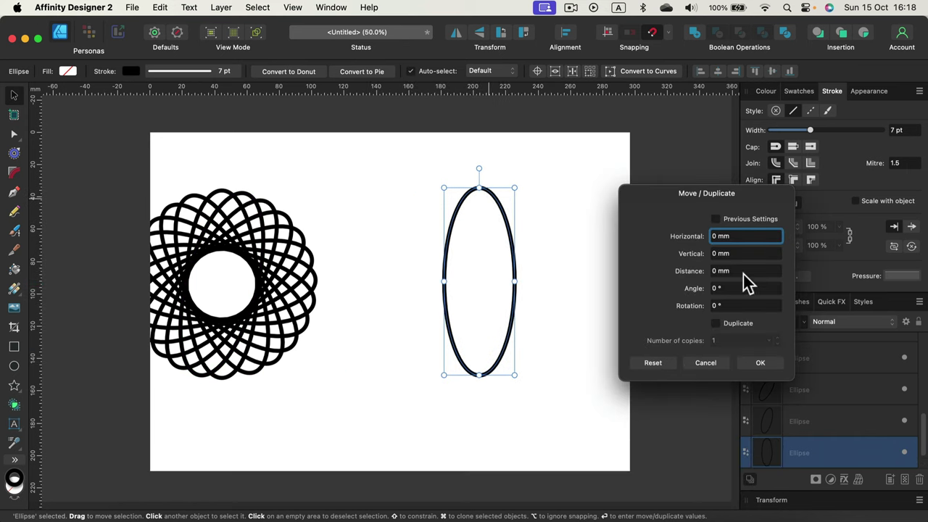
click(732, 324)
click(735, 341)
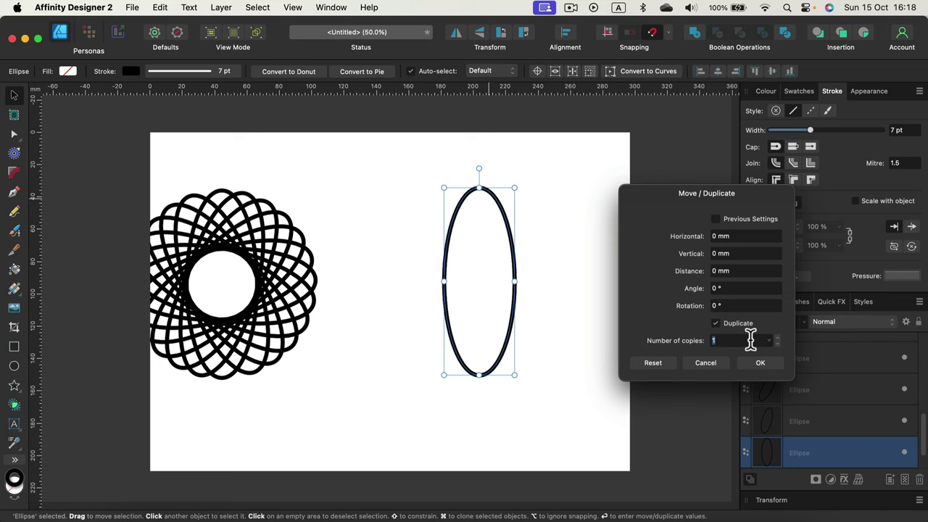
text(12)
click(734, 305)
text(15)
key(Tab)
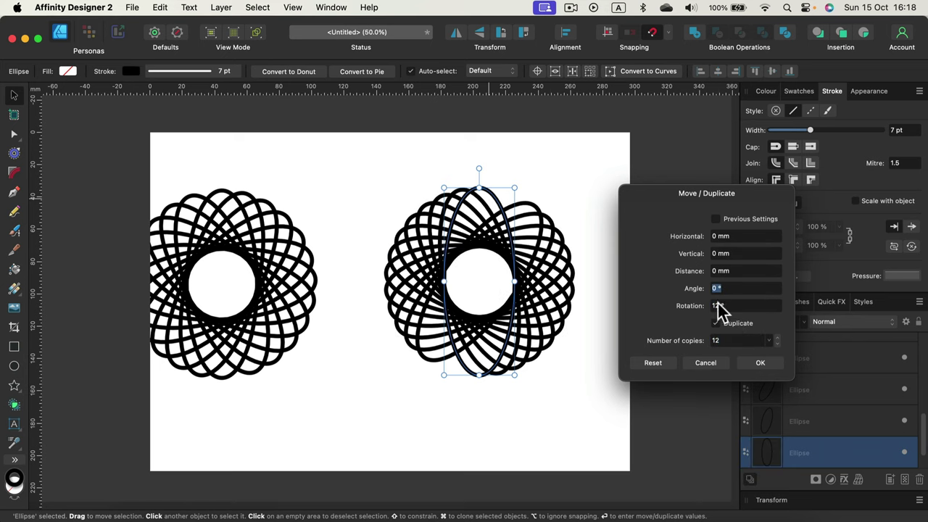